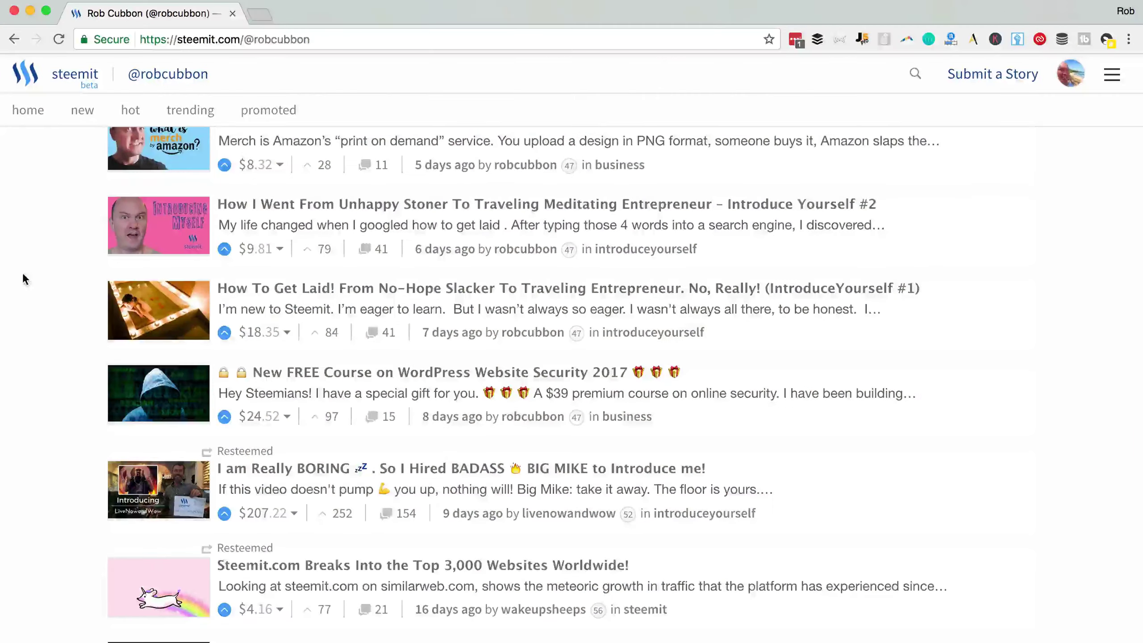
# Open the Create a Post form from the top of the blog profile page
pyautogui.scroll(8, 23, 280)
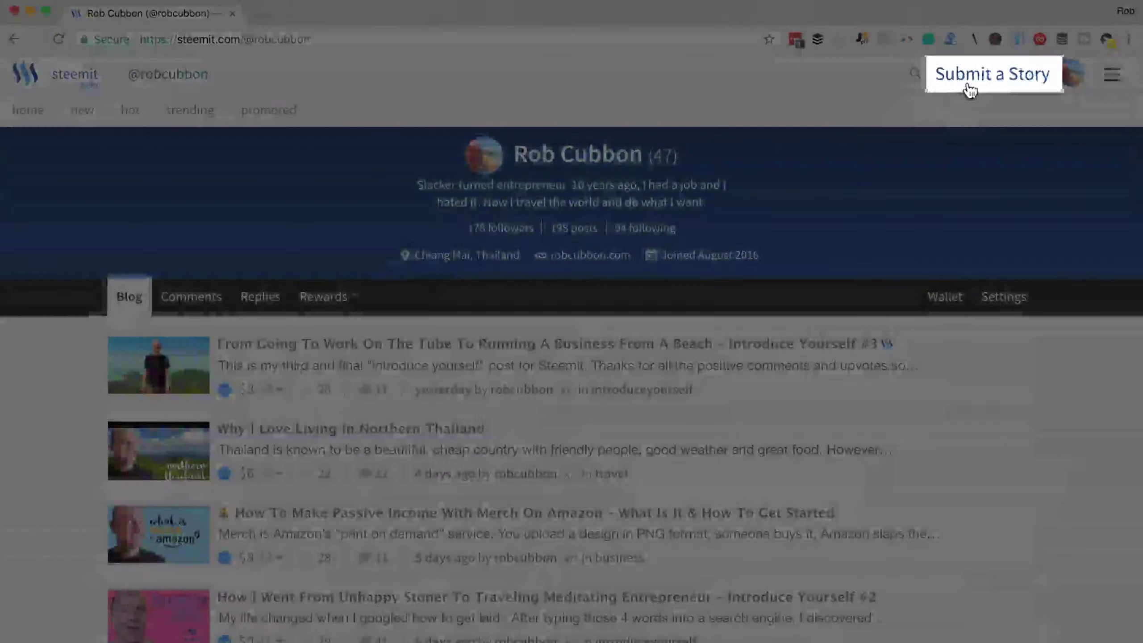
pyautogui.click(967, 90)
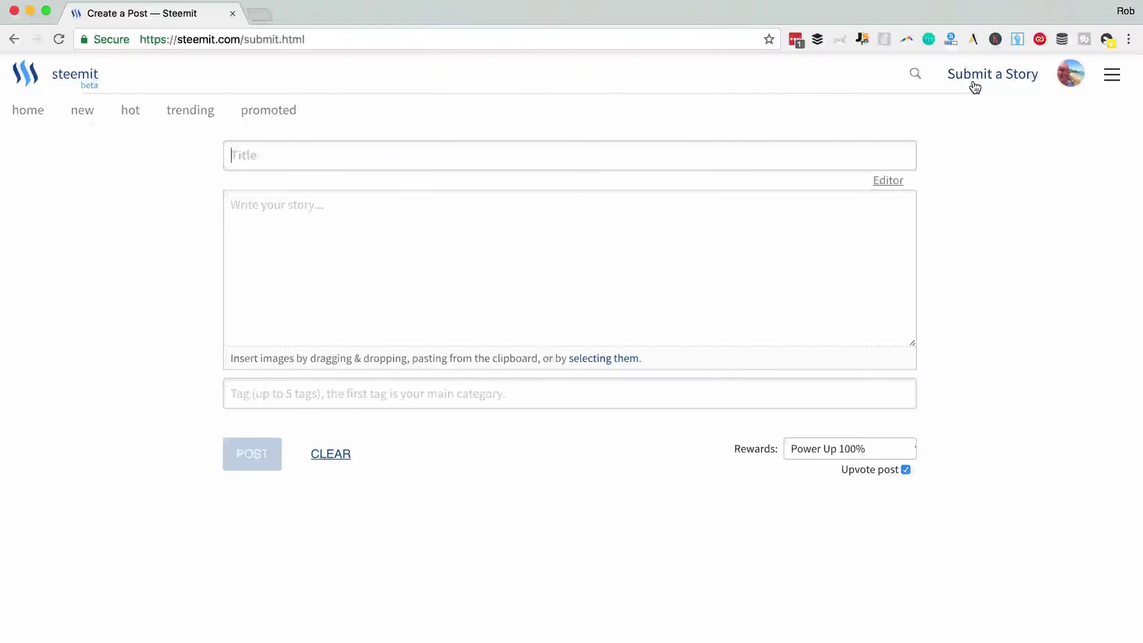
# Paste 'How Minnows Can Get Seen On Steemit' into the post's Title field
pyautogui.click(645, 163)
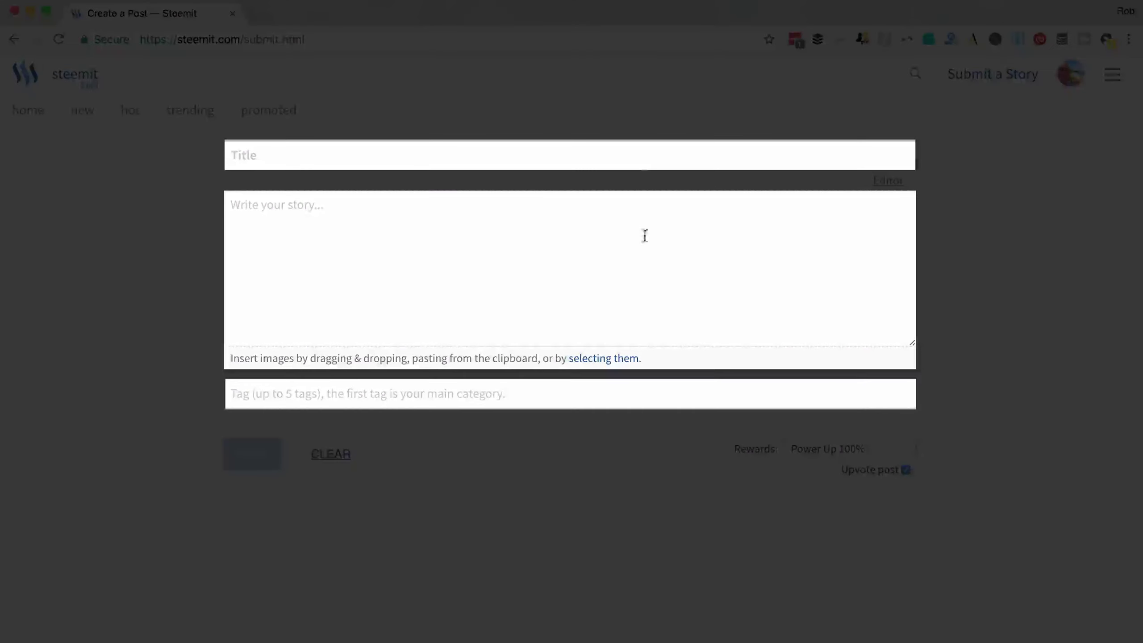
pyautogui.click(632, 271)
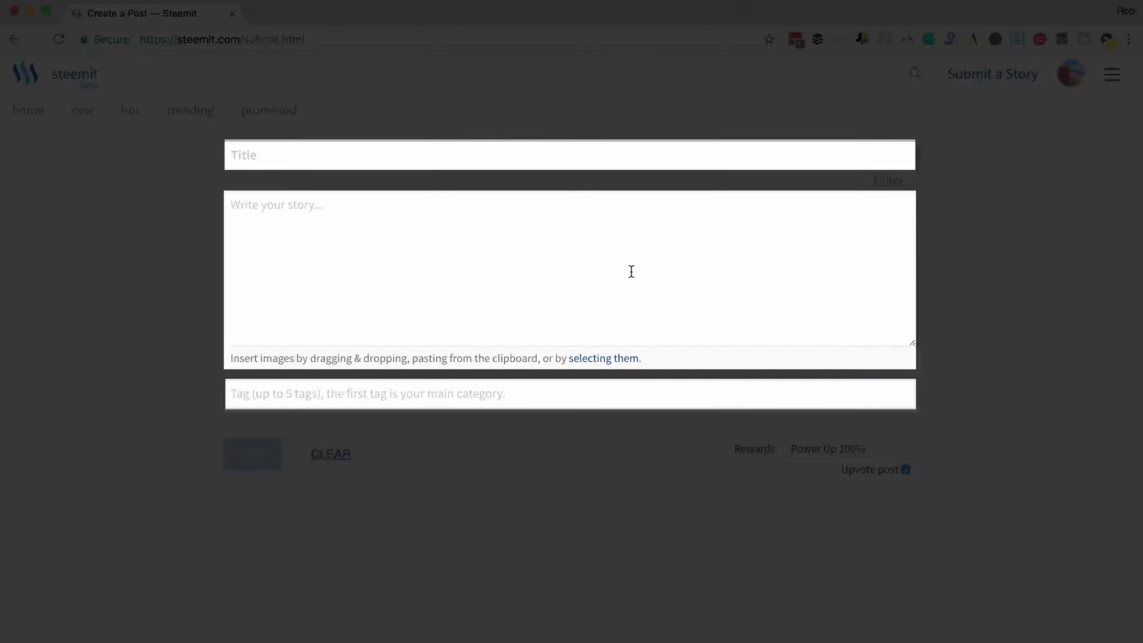
pyautogui.click(618, 397)
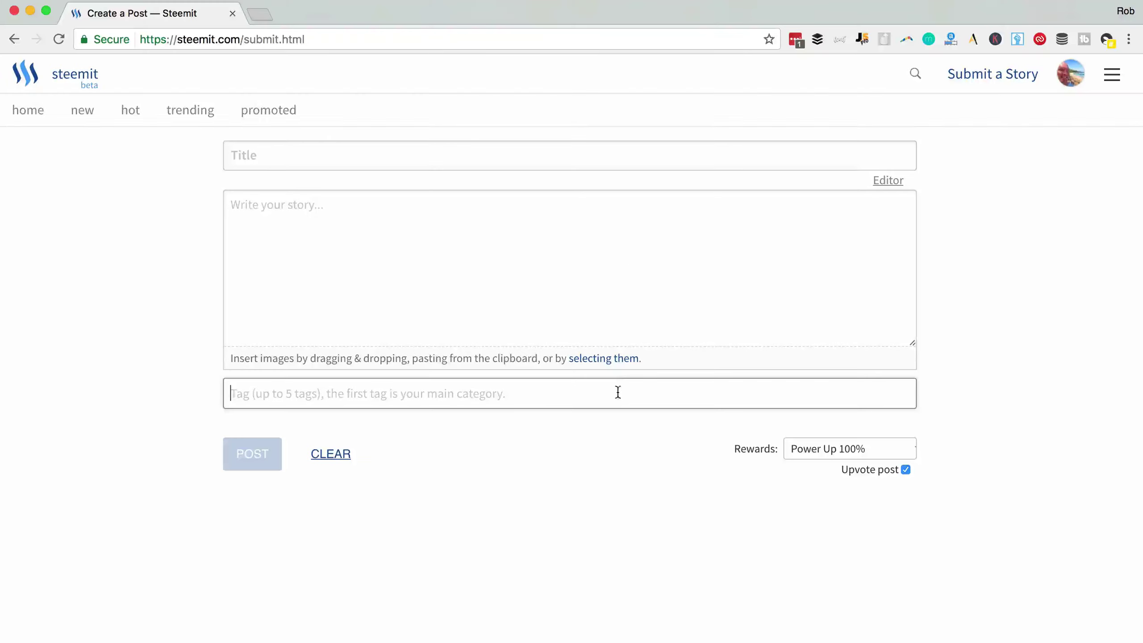
pyautogui.click(747, 271)
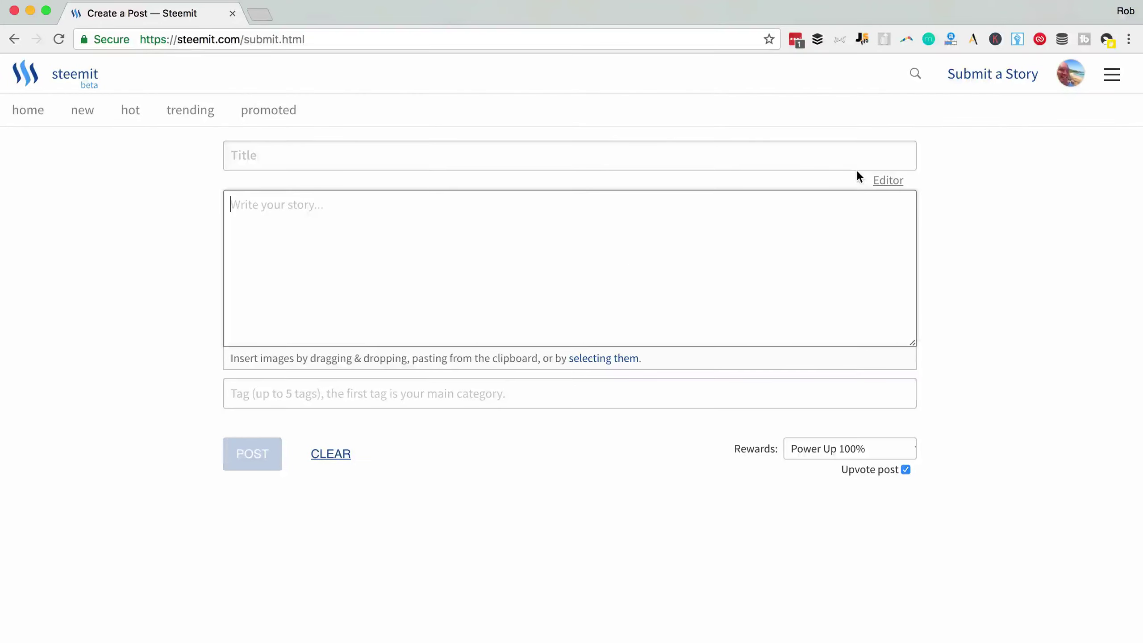
pyautogui.click(758, 162)
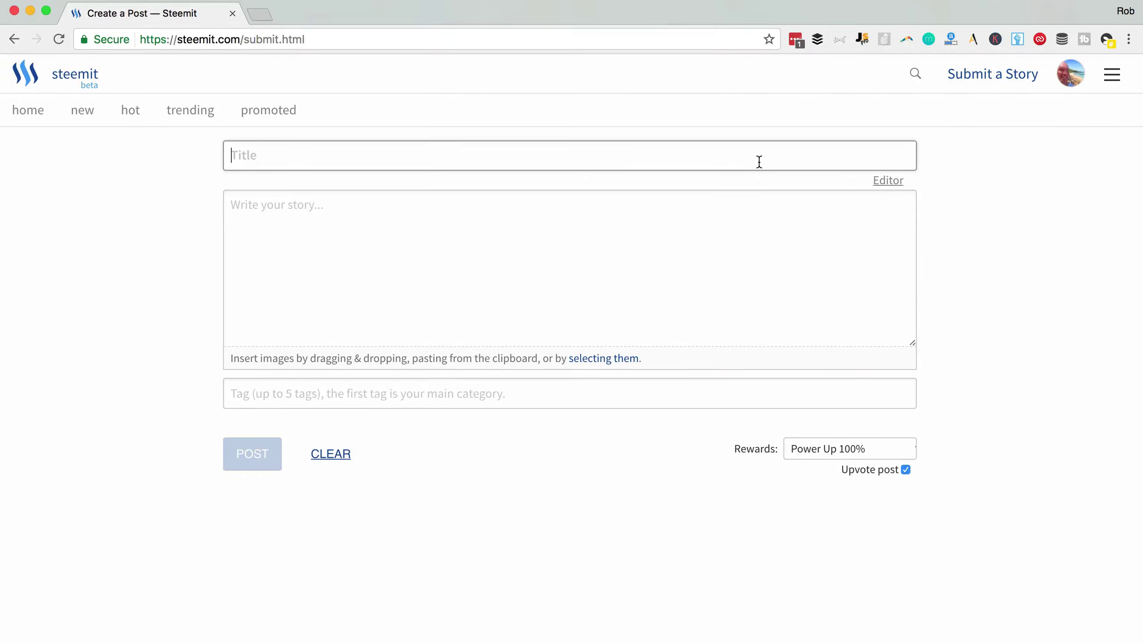
pyautogui.click(715, 272)
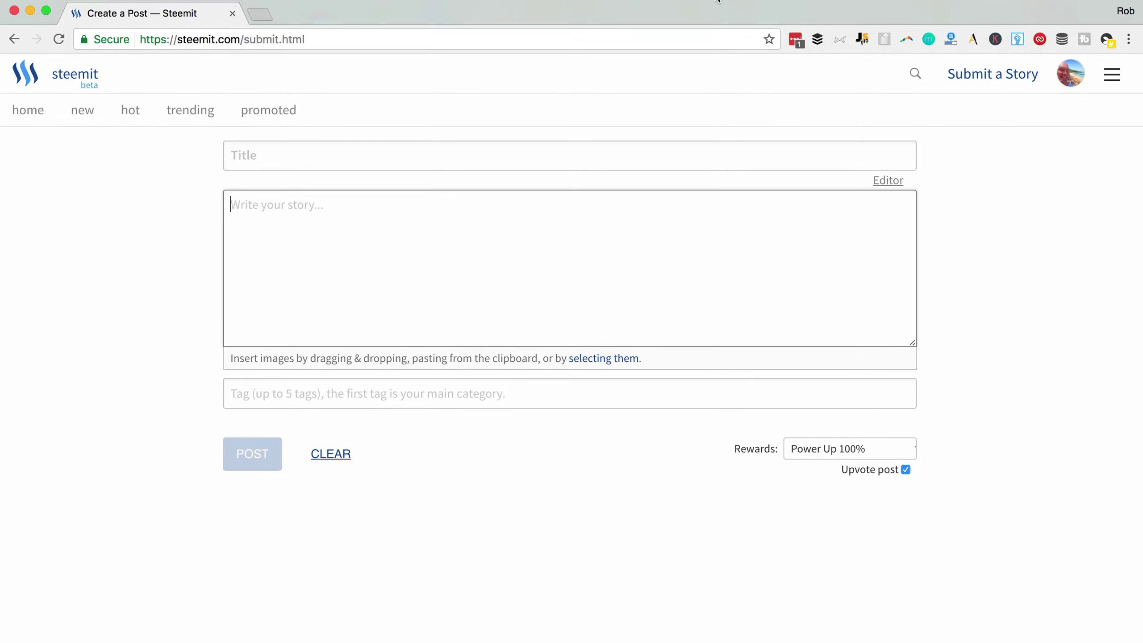
pyautogui.click(306, 155)
pyautogui.write('How Minnows Can Get Seen On Steemit')
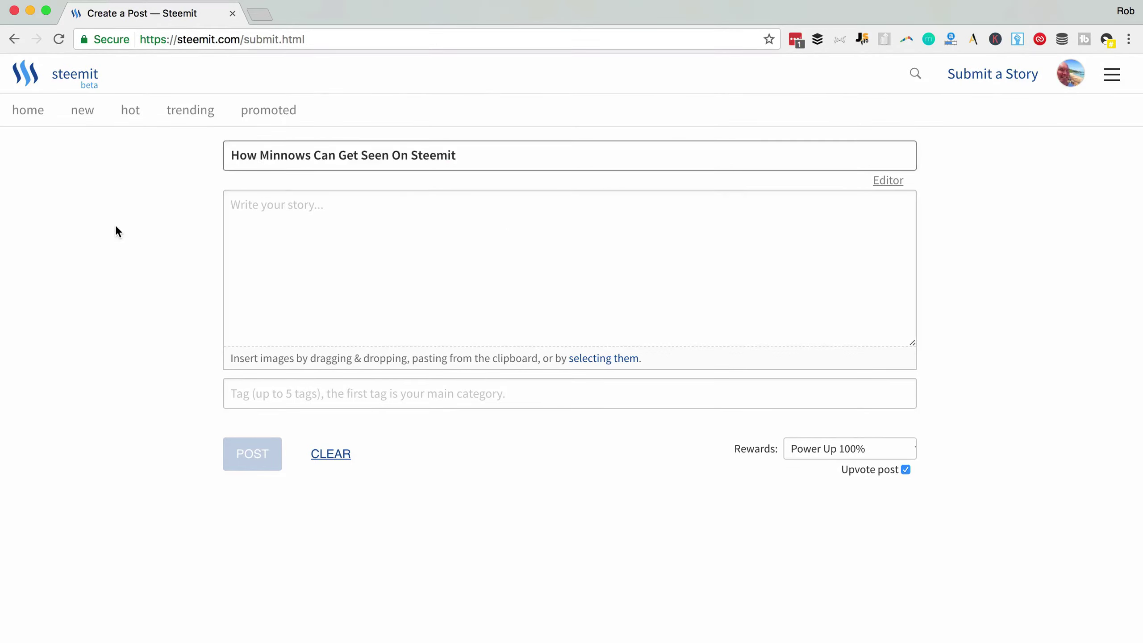
# Switch the story box to the rich-text Editor and bring up the insert-image-by-URL prompt
pyautogui.click(265, 247)
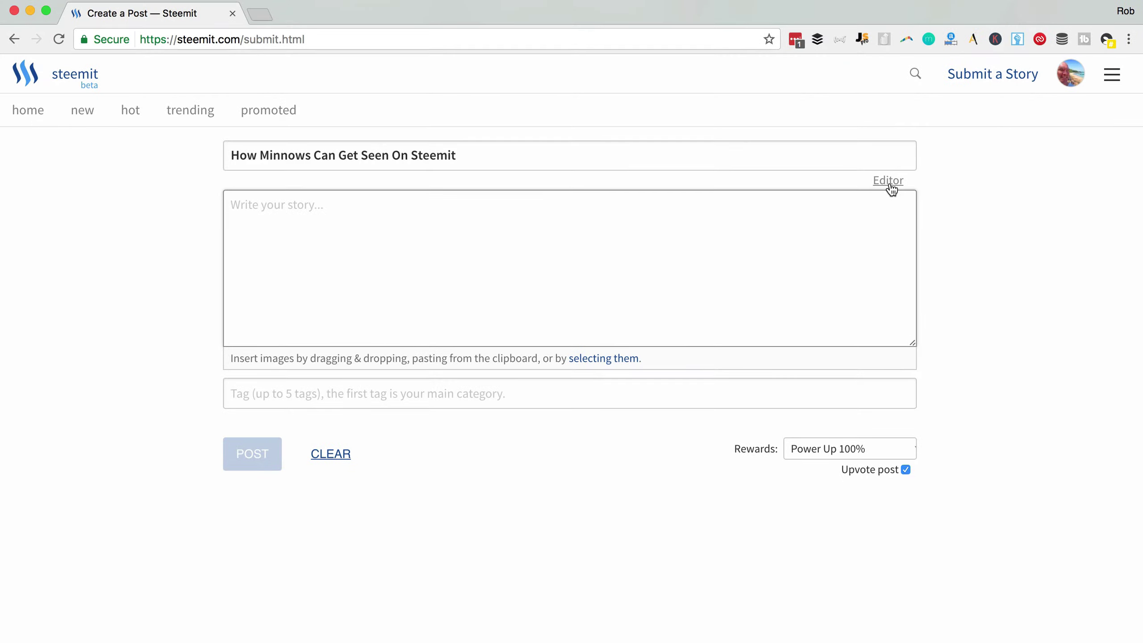
pyautogui.click(892, 189)
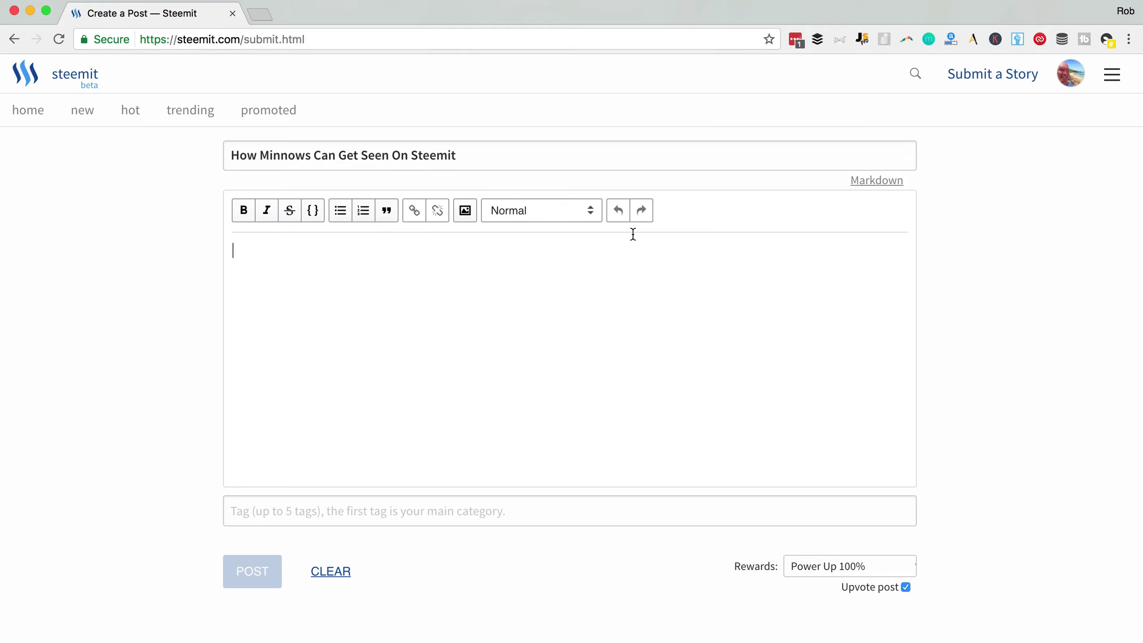
pyautogui.click(465, 211)
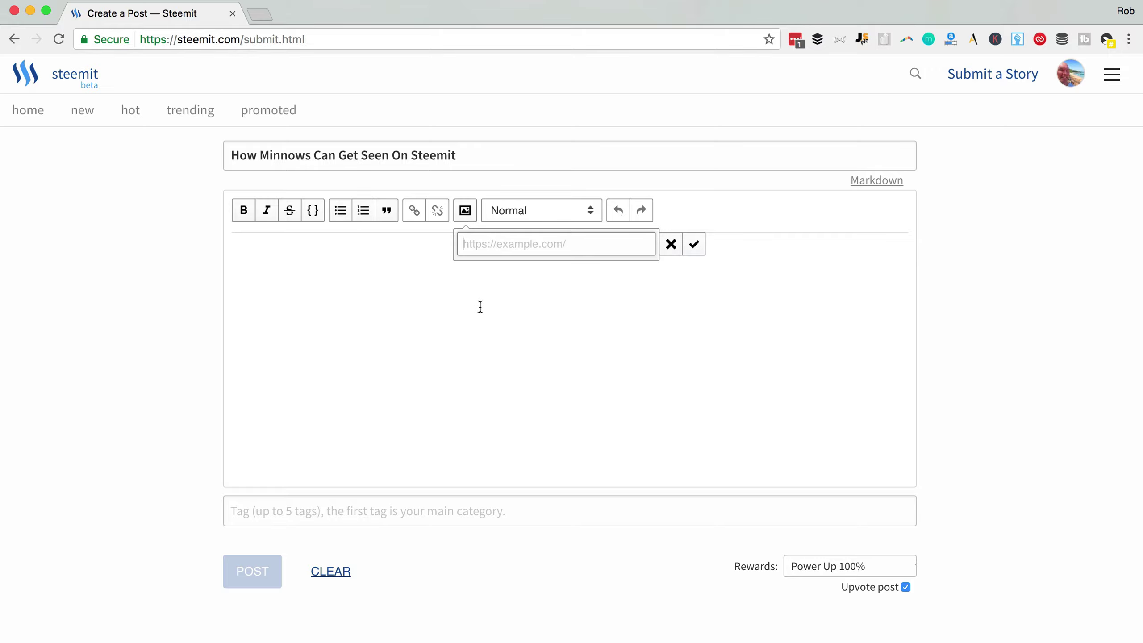
# Dismiss the image prompt, return to Markdown, and upload create-great-content.png into the body
pyautogui.click(528, 307)
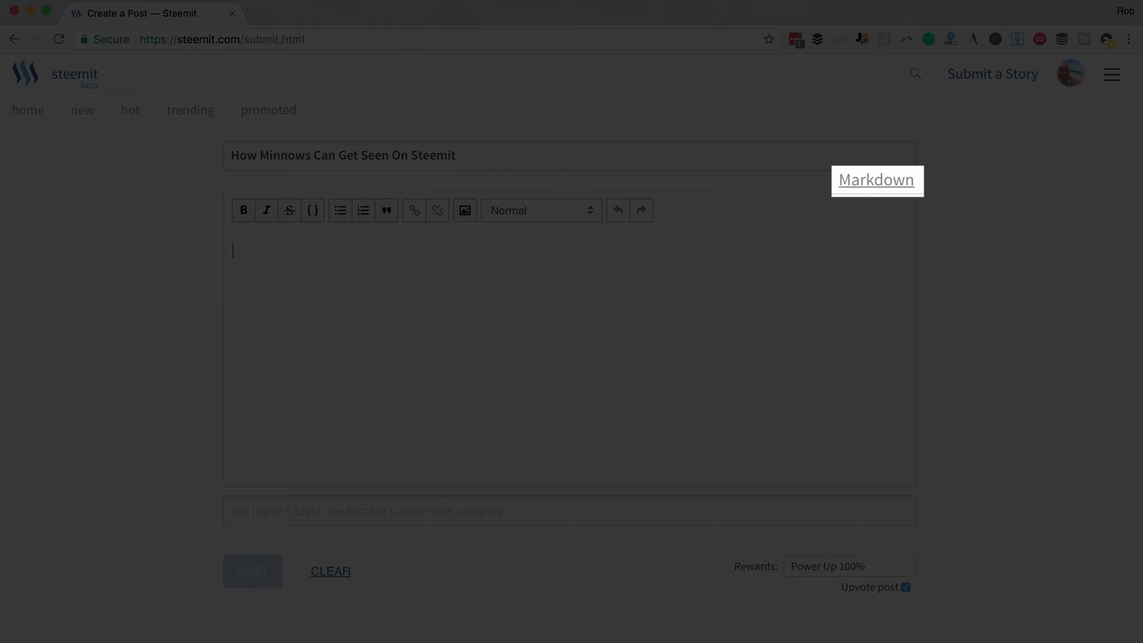
pyautogui.click(914, 185)
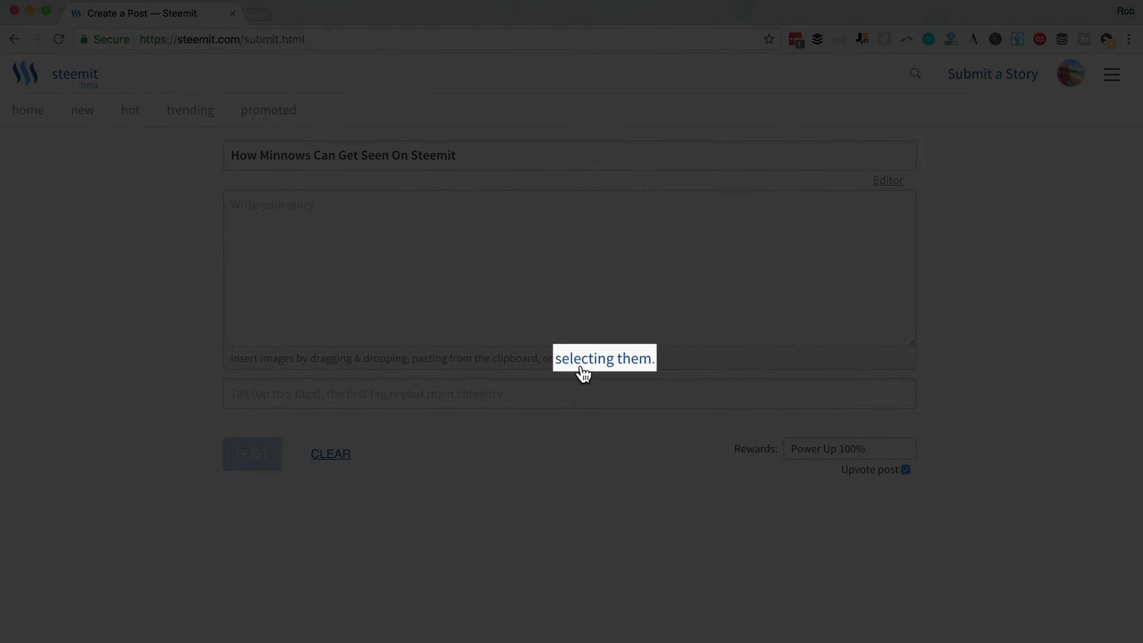
pyautogui.click(581, 367)
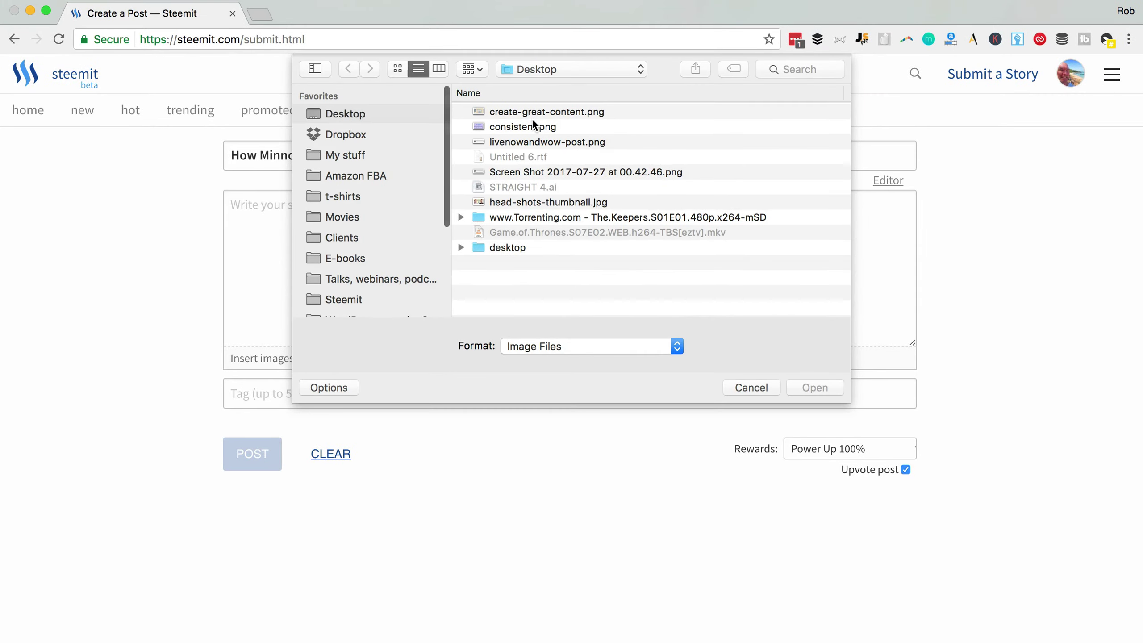
pyautogui.click(530, 116)
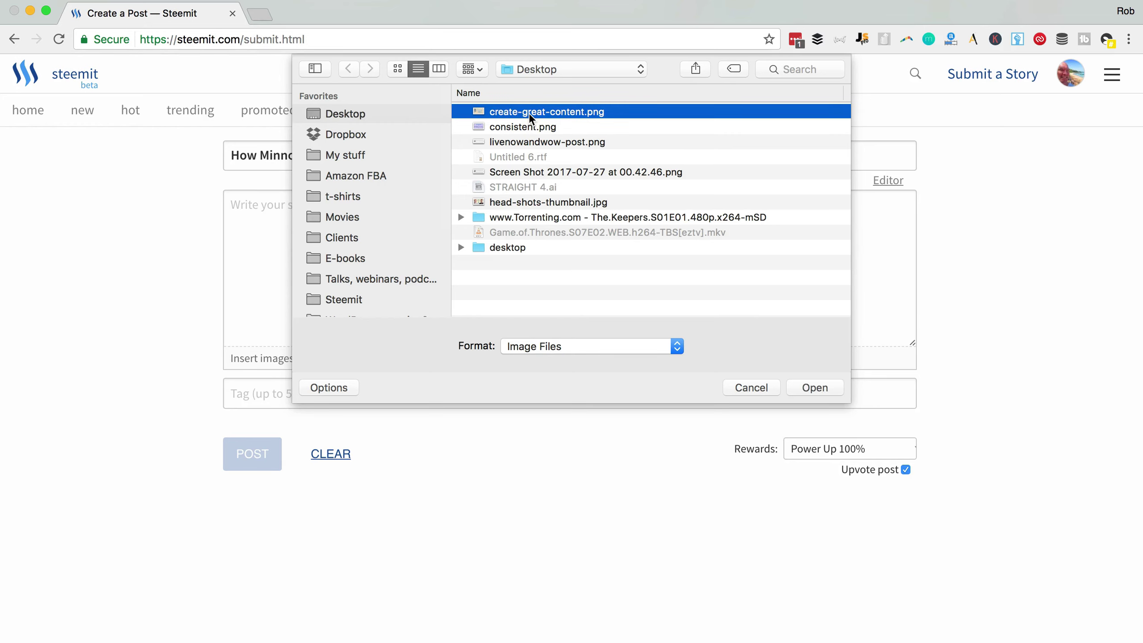
pyautogui.click(817, 388)
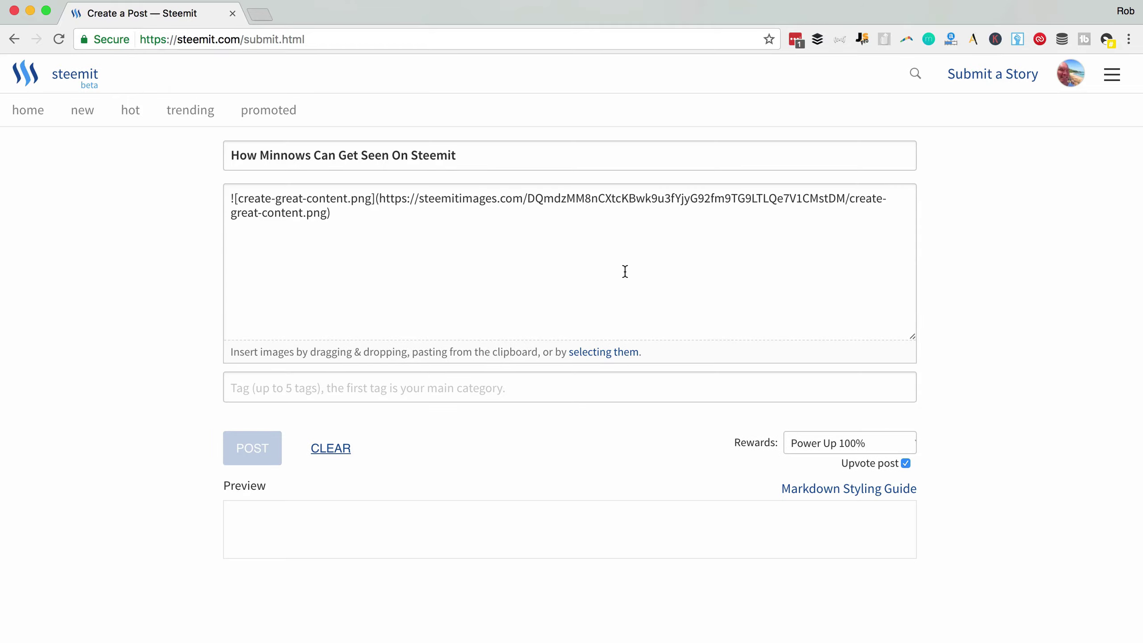
# Paste the post body text on new lines above the create-great-content.png image markdown
pyautogui.tripleClick(489, 203)
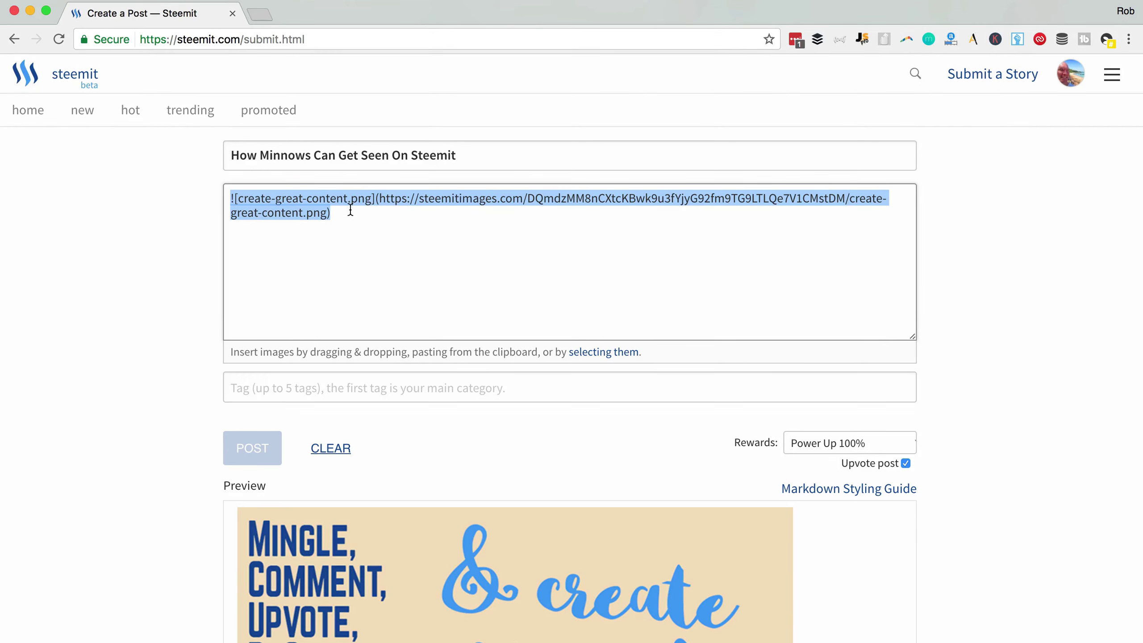
pyautogui.scroll(-4, 96, 395)
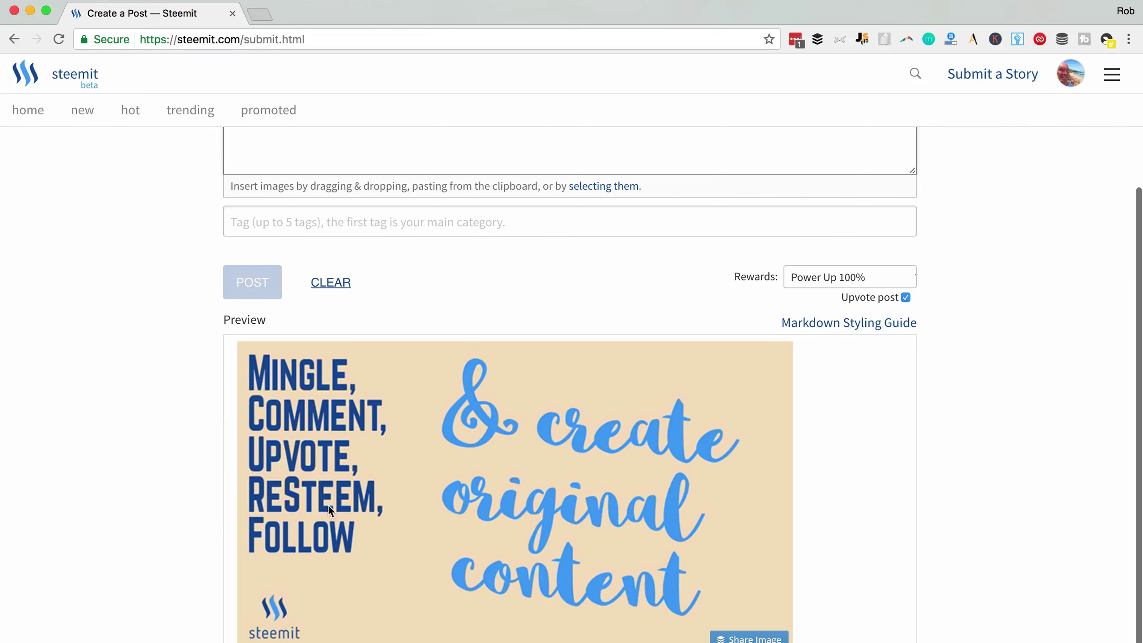
pyautogui.scroll(4, 321, 158)
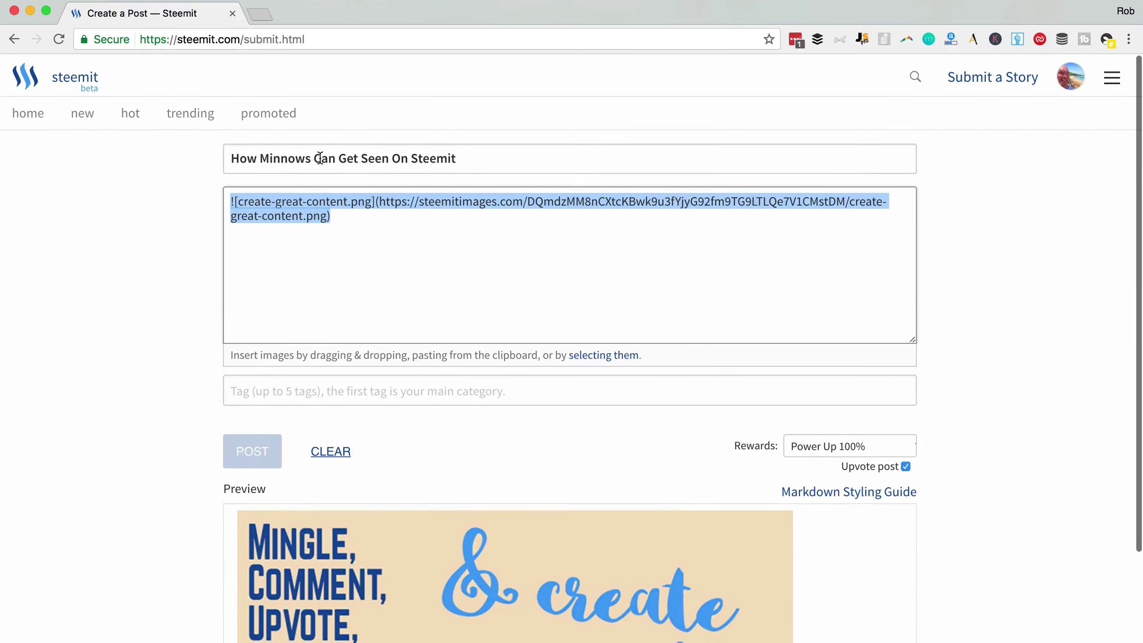
pyautogui.click(230, 198)
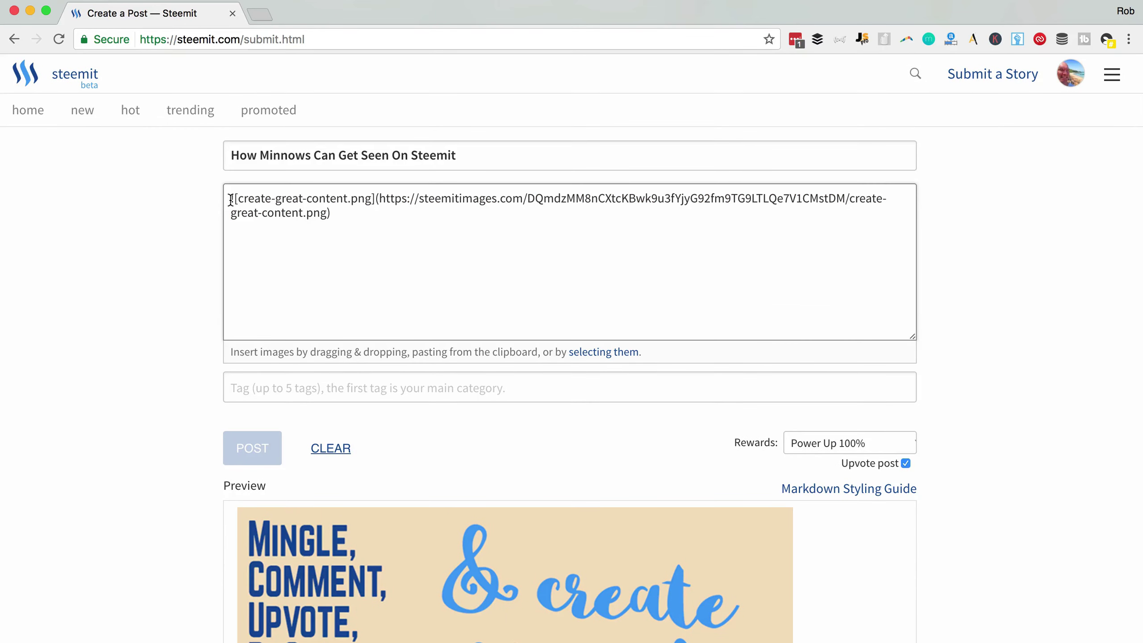
pyautogui.press('Return')
pyautogui.press('Return')
pyautogui.press('Up')
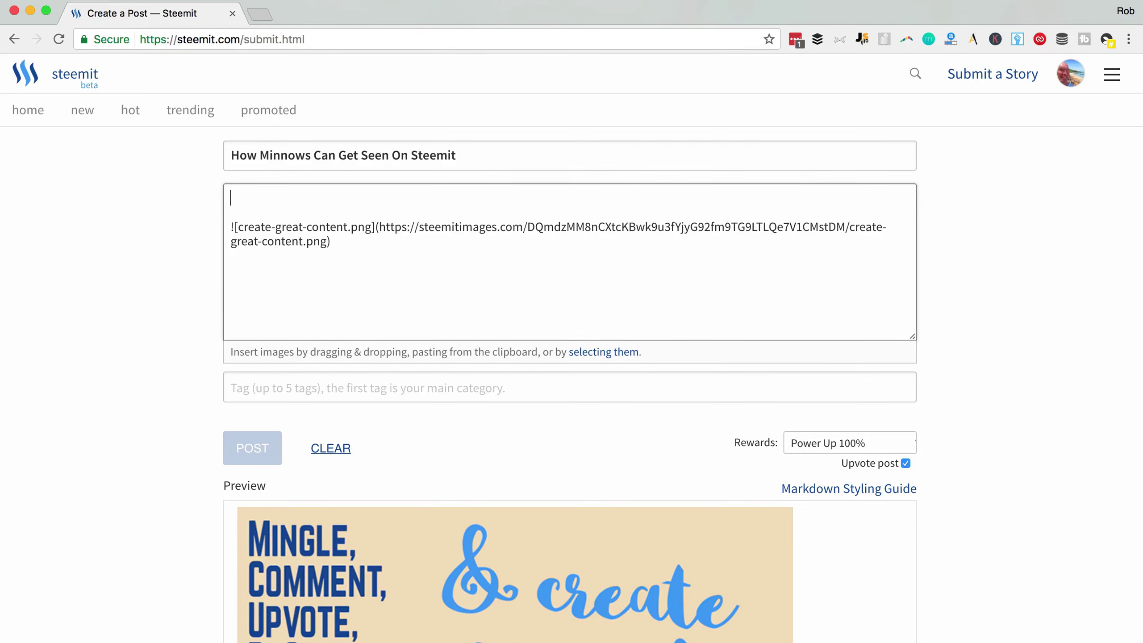
pyautogui.press('super+v')
pyautogui.scroll(-1, 377, 483)
pyautogui.scroll(-8, 377, 477)
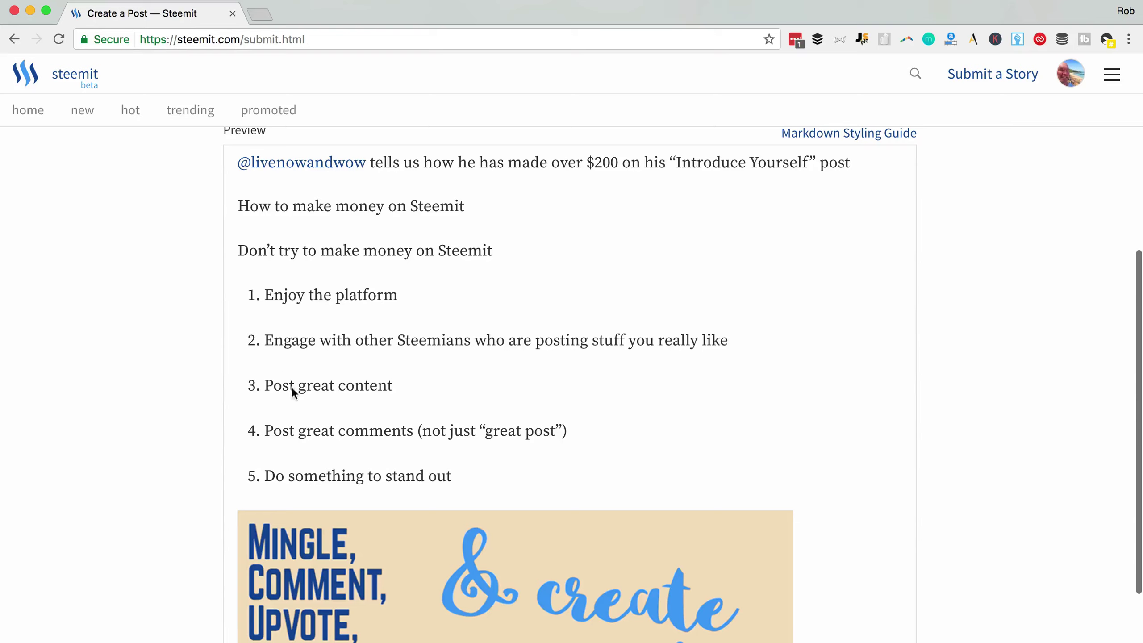
pyautogui.scroll(-3, 315, 312)
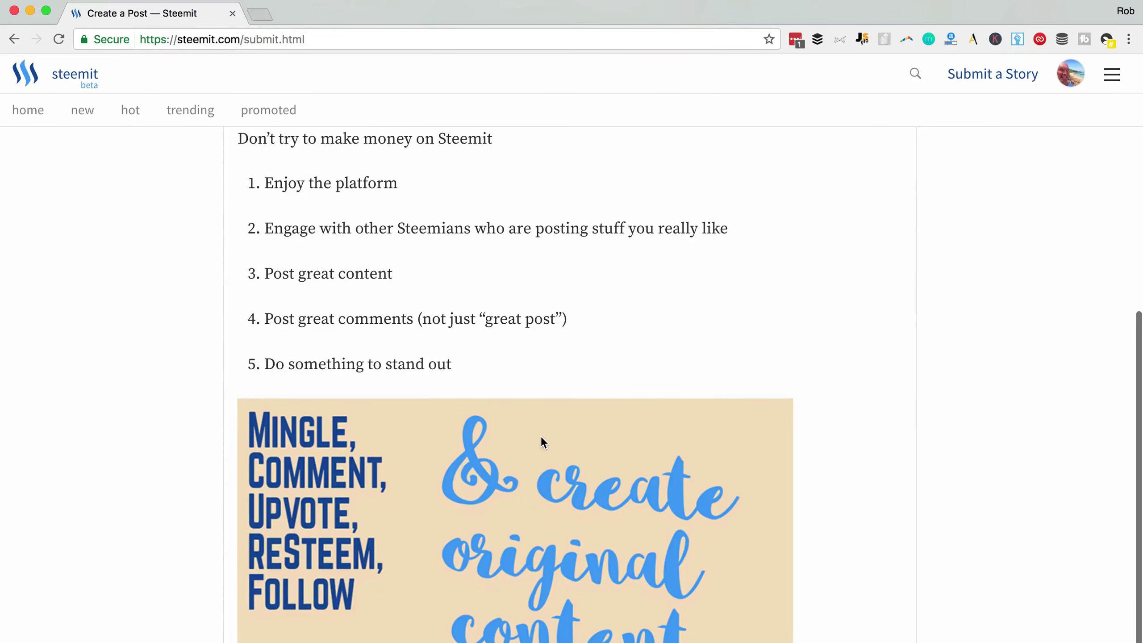
pyautogui.scroll(-2, 541, 439)
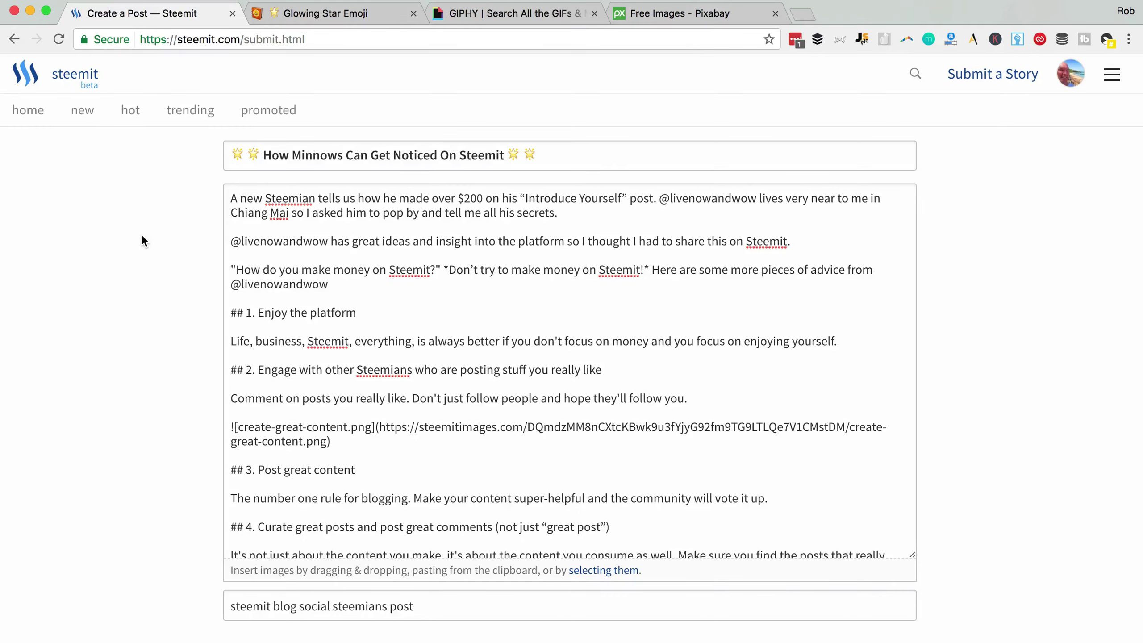
# Scroll through the rendered post preview and back up to the editor
pyautogui.scroll(-20, 141, 234)
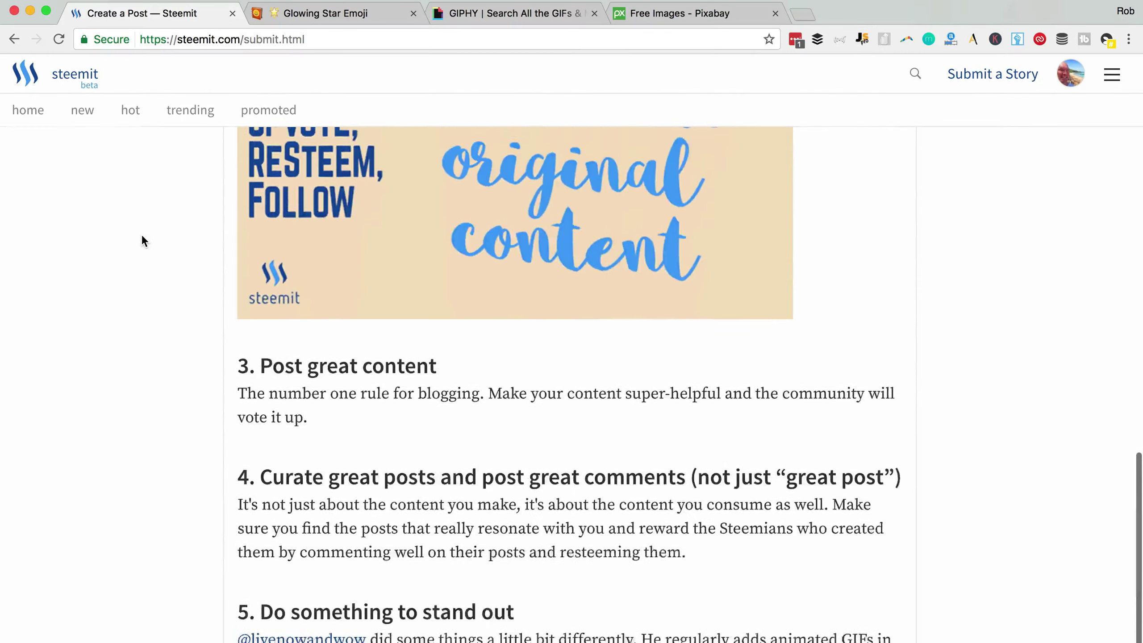
pyautogui.scroll(8, 141, 234)
pyautogui.scroll(10, 141, 234)
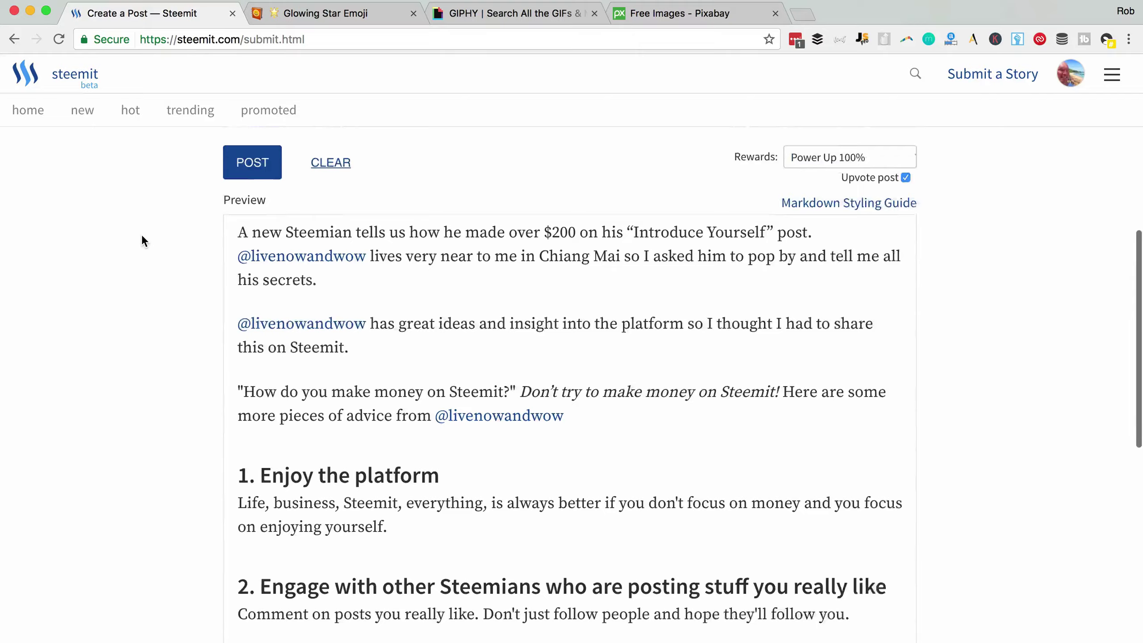
pyautogui.scroll(3, 141, 234)
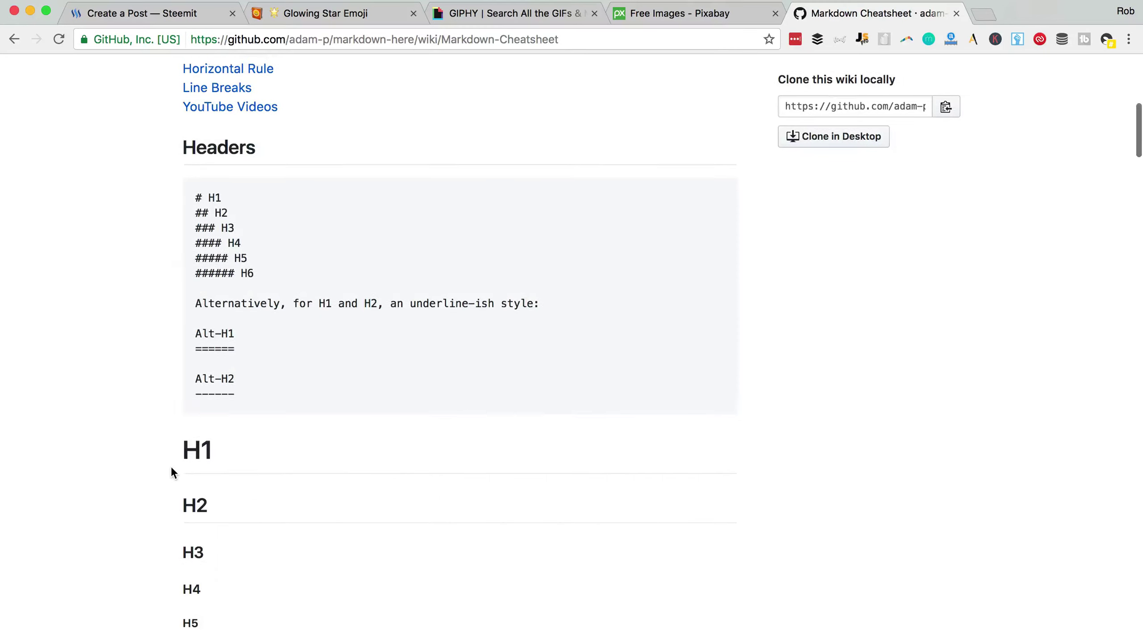
pyautogui.scroll(10, 170, 466)
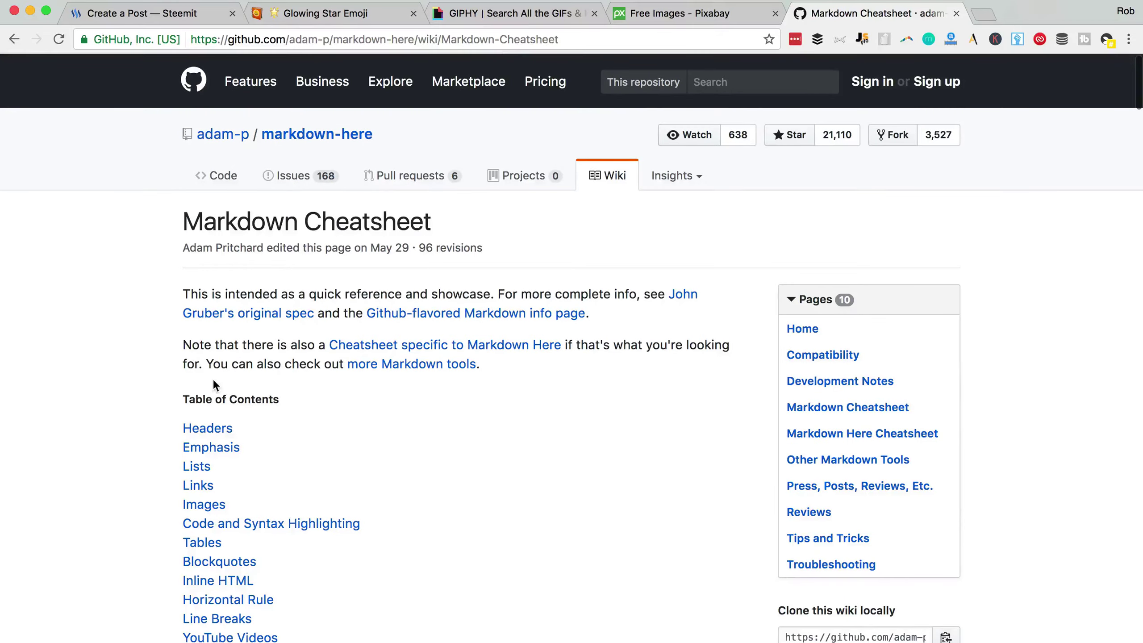
# Find the Headers section of the Markdown Cheatsheet and select the ## H2 marker
pyautogui.scroll(-15, 212, 379)
pyautogui.scroll(-15, 213, 383)
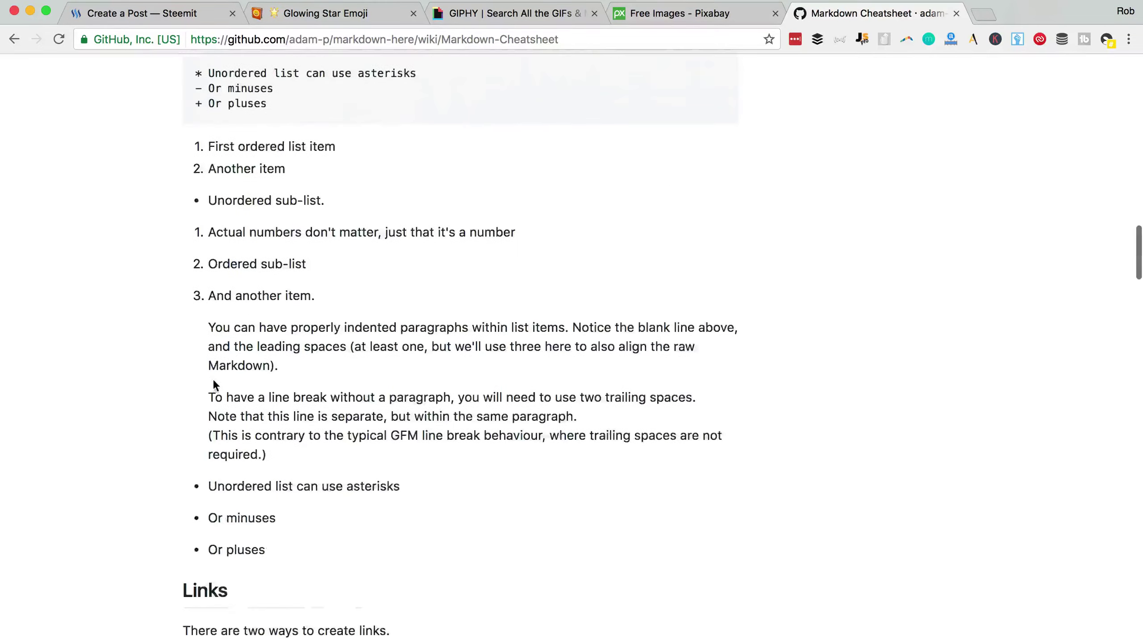
pyautogui.scroll(20, 212, 379)
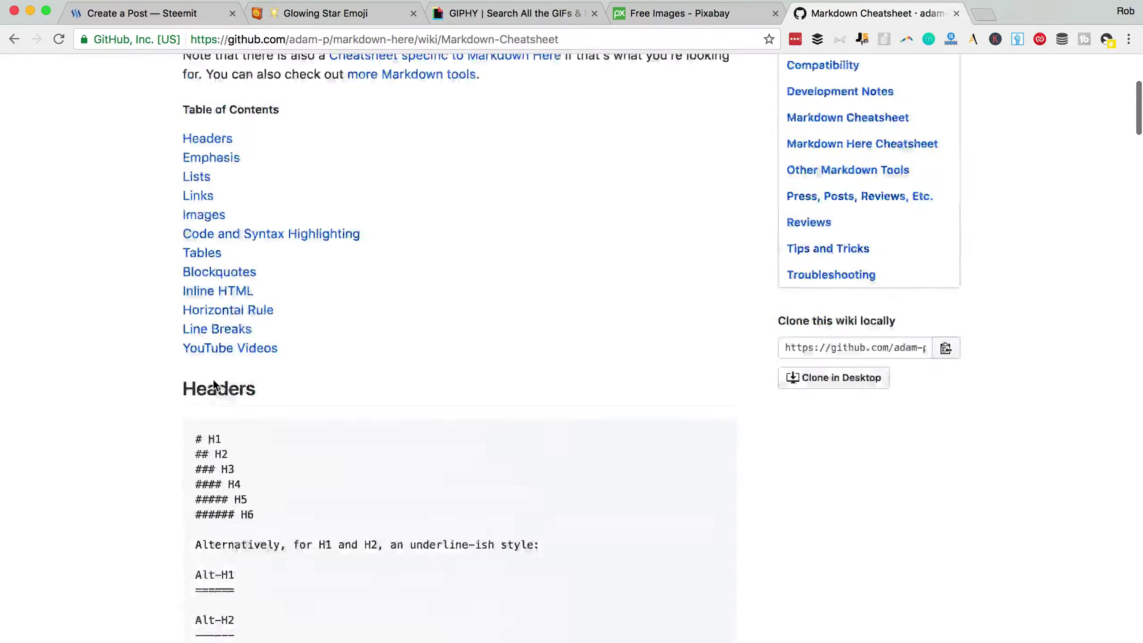
pyautogui.scroll(-12, 104, 402)
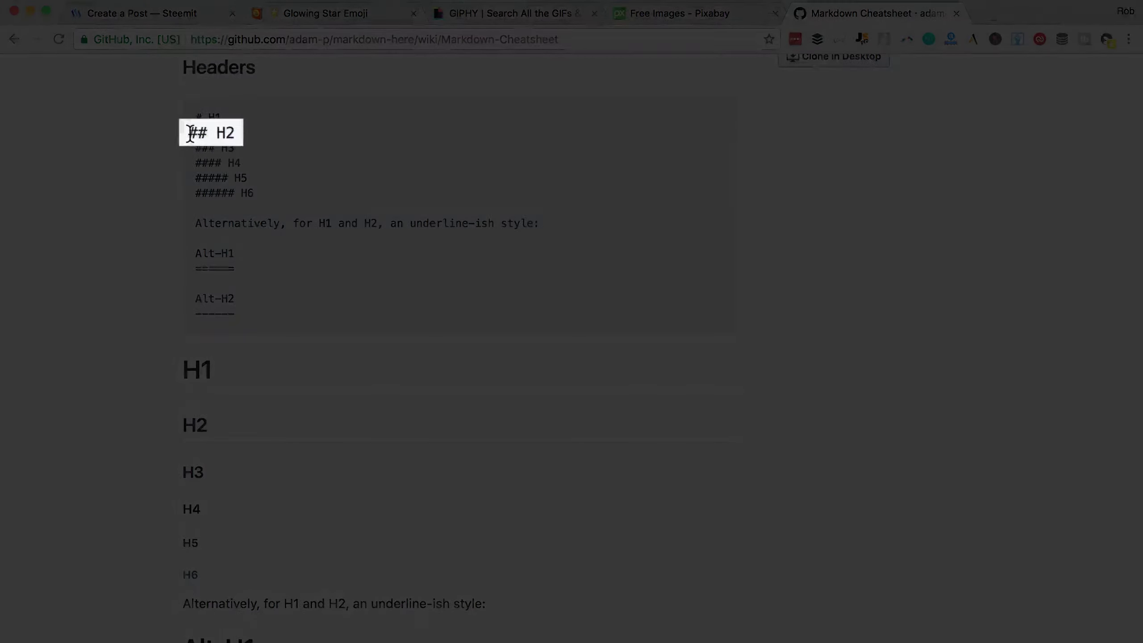
pyautogui.moveTo(190, 134); pyautogui.dragTo(239, 134)
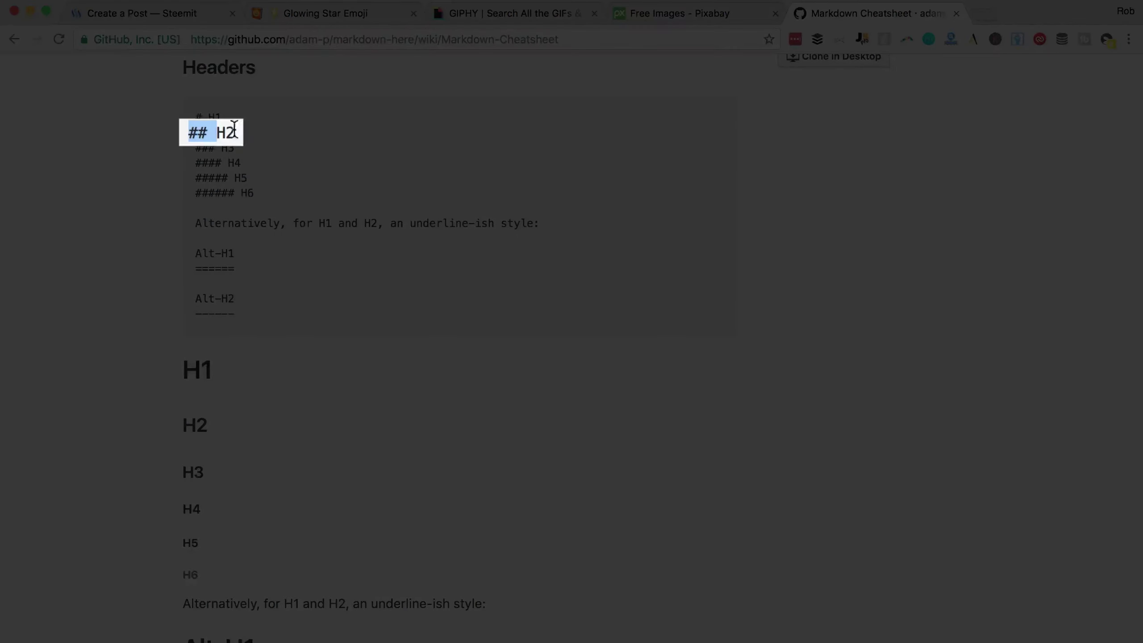
pyautogui.scroll(-6, 295, 135)
pyautogui.scroll(-7, 296, 139)
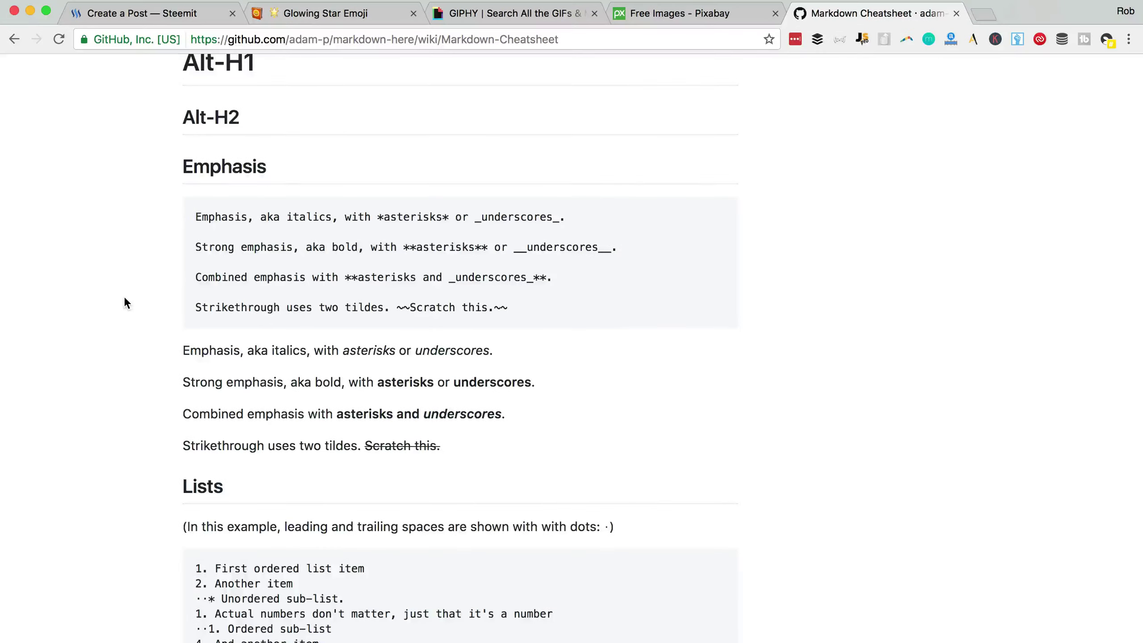
pyautogui.scroll(-4, 126, 302)
pyautogui.scroll(-10, 124, 302)
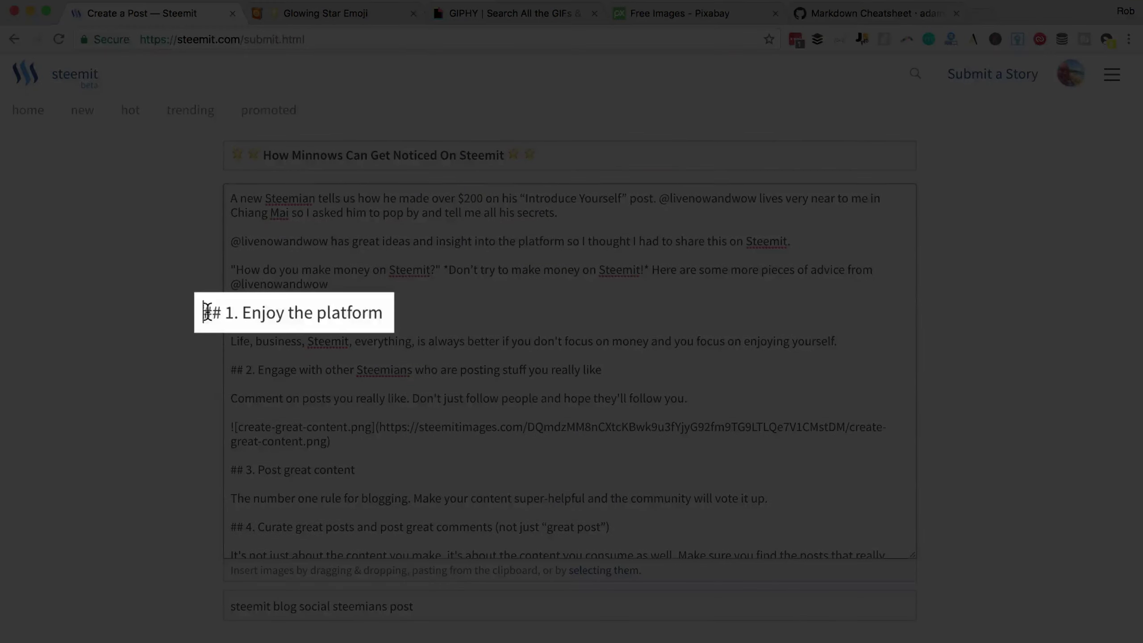
pyautogui.scroll(-10, 179, 323)
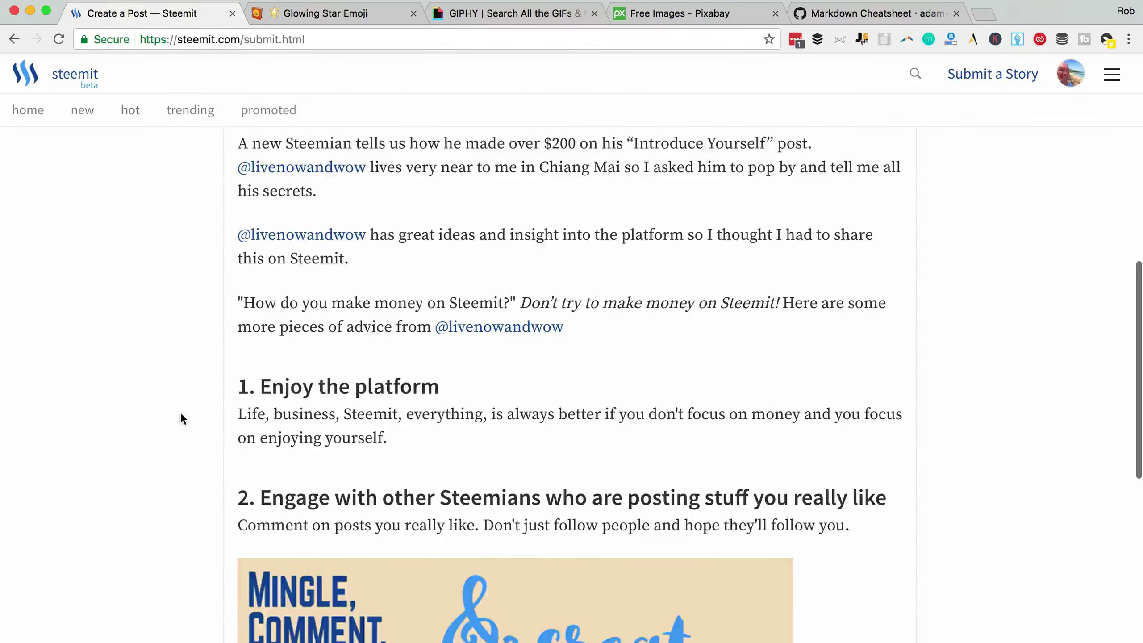
pyautogui.scroll(8, 180, 412)
pyautogui.scroll(3, 180, 411)
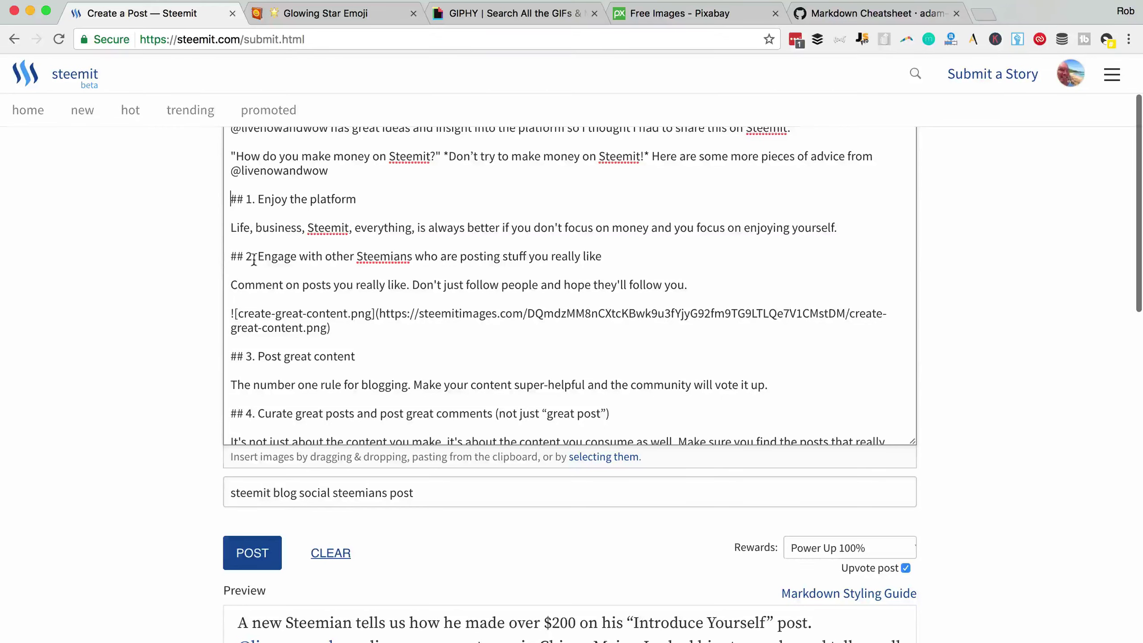
pyautogui.scroll(2, 163, 282)
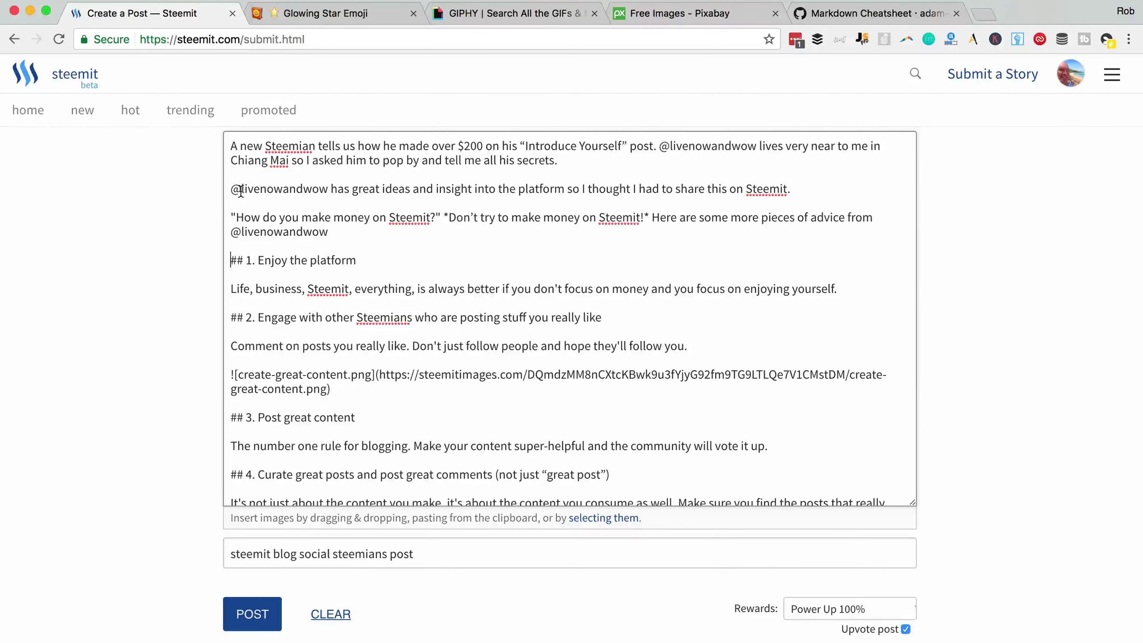
pyautogui.moveTo(283, 190); pyautogui.dragTo(229, 190)
pyautogui.scroll(-10, 187, 203)
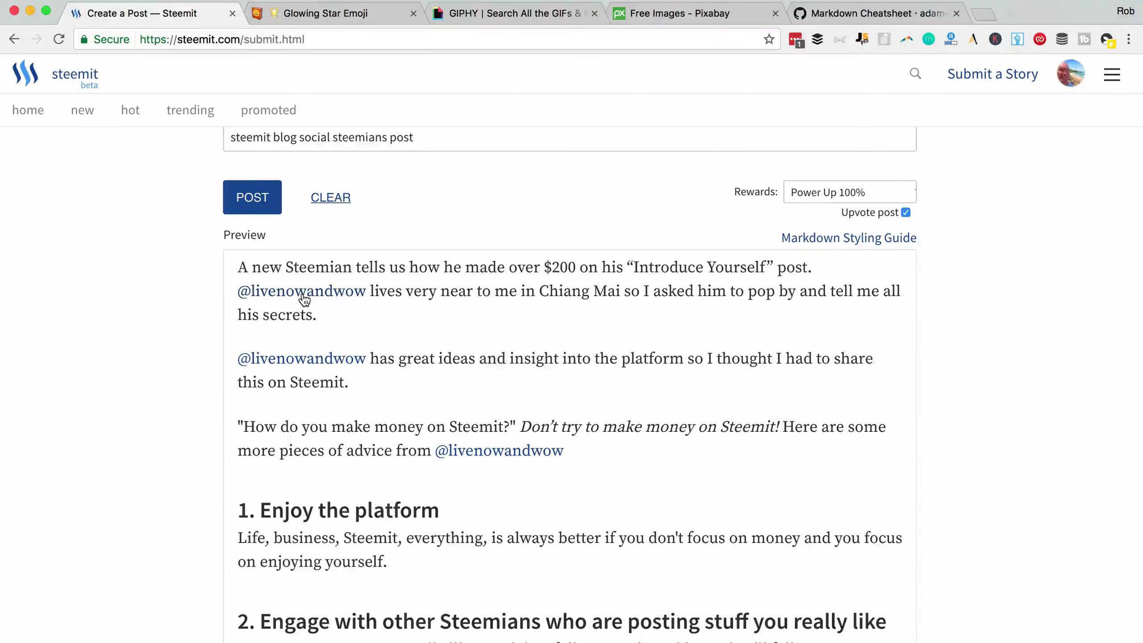
pyautogui.keyDown('super'); pyautogui.click(304, 300); pyautogui.keyUp('super')
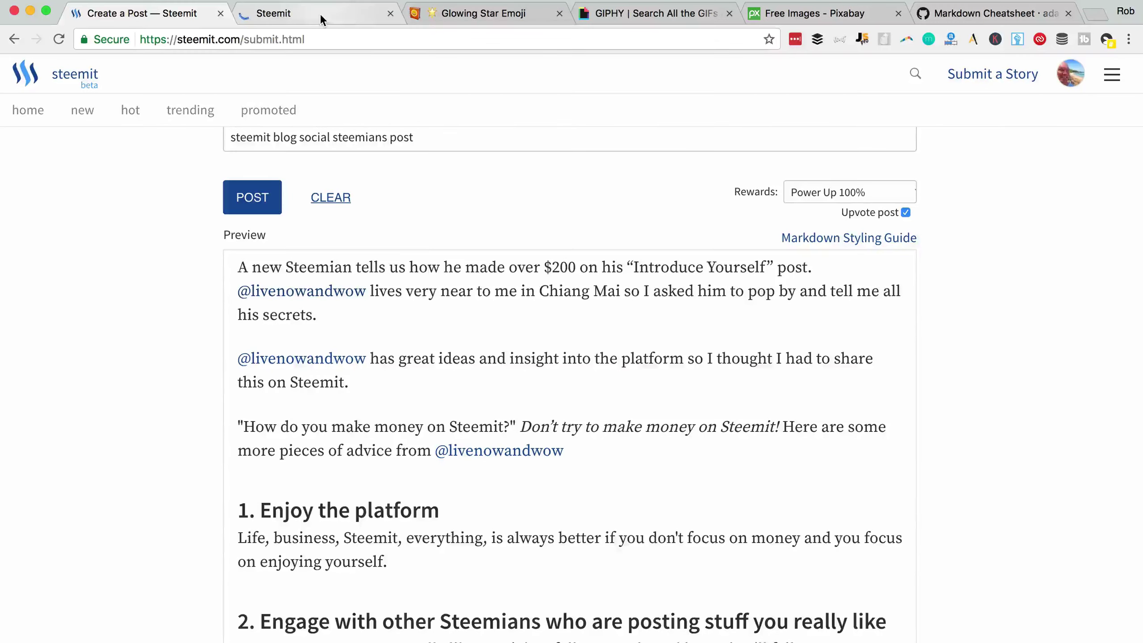
pyautogui.click(320, 13)
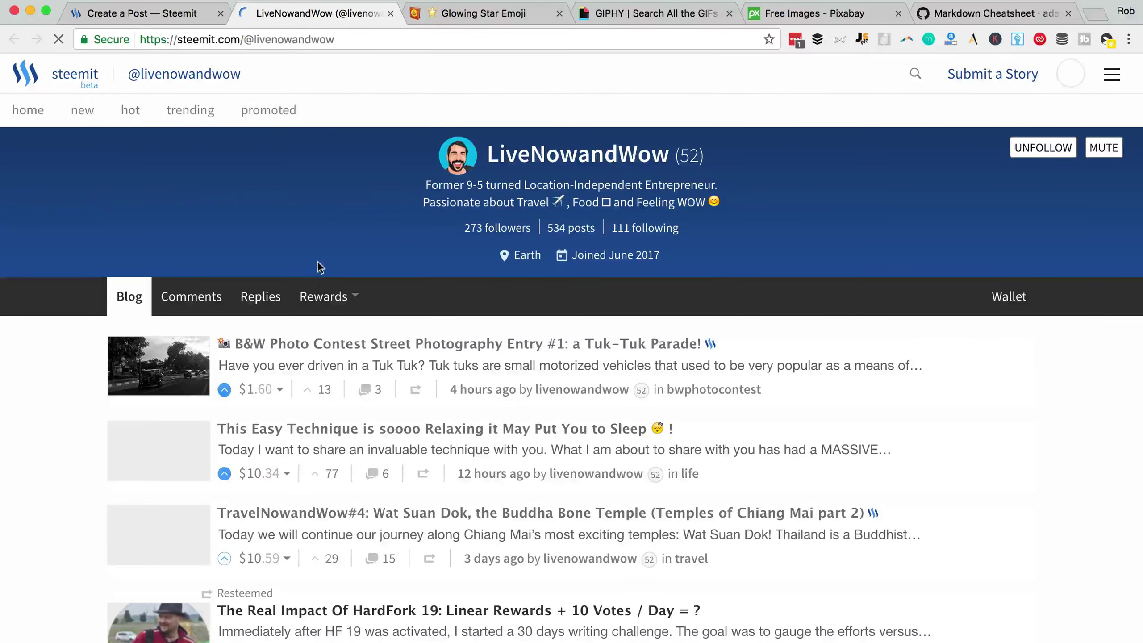
pyautogui.click(169, 9)
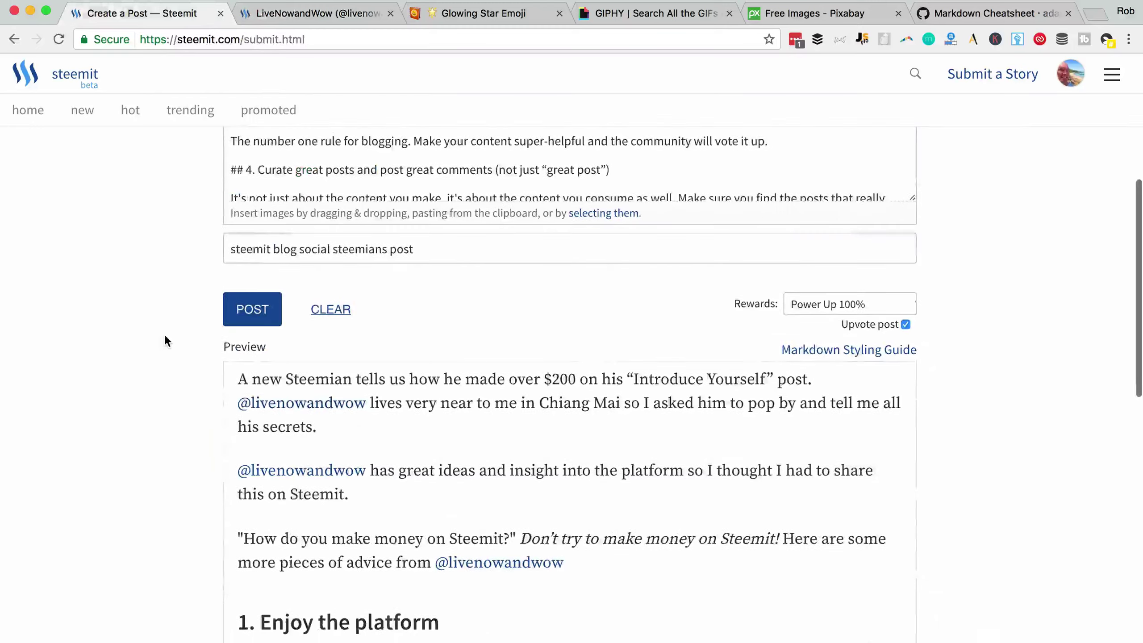
pyautogui.scroll(5, 165, 334)
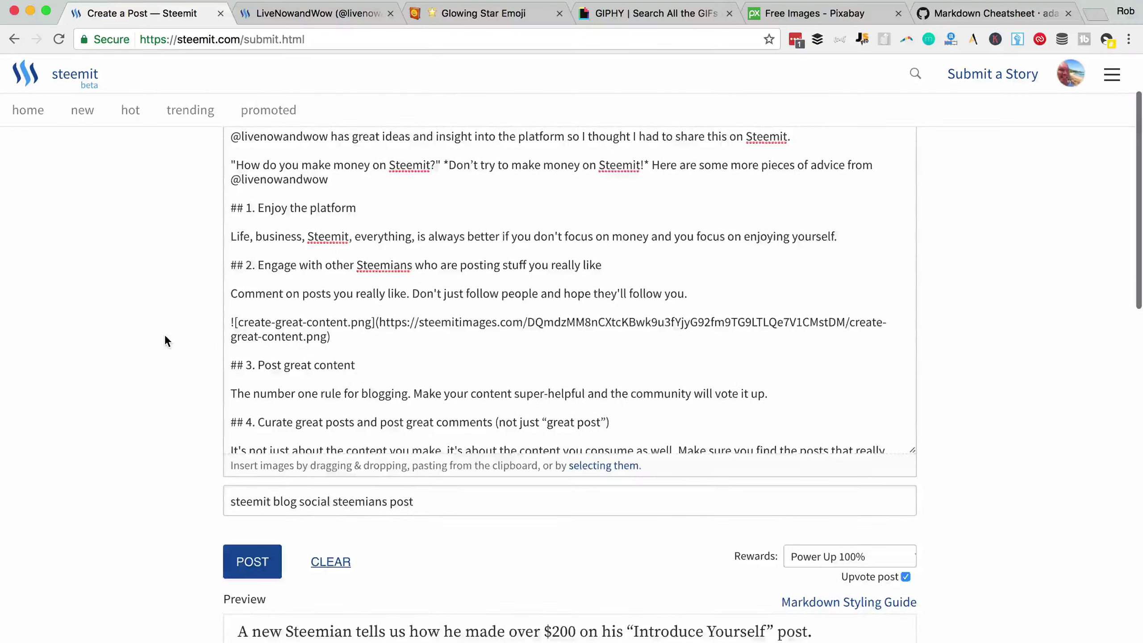
pyautogui.scroll(3, 164, 334)
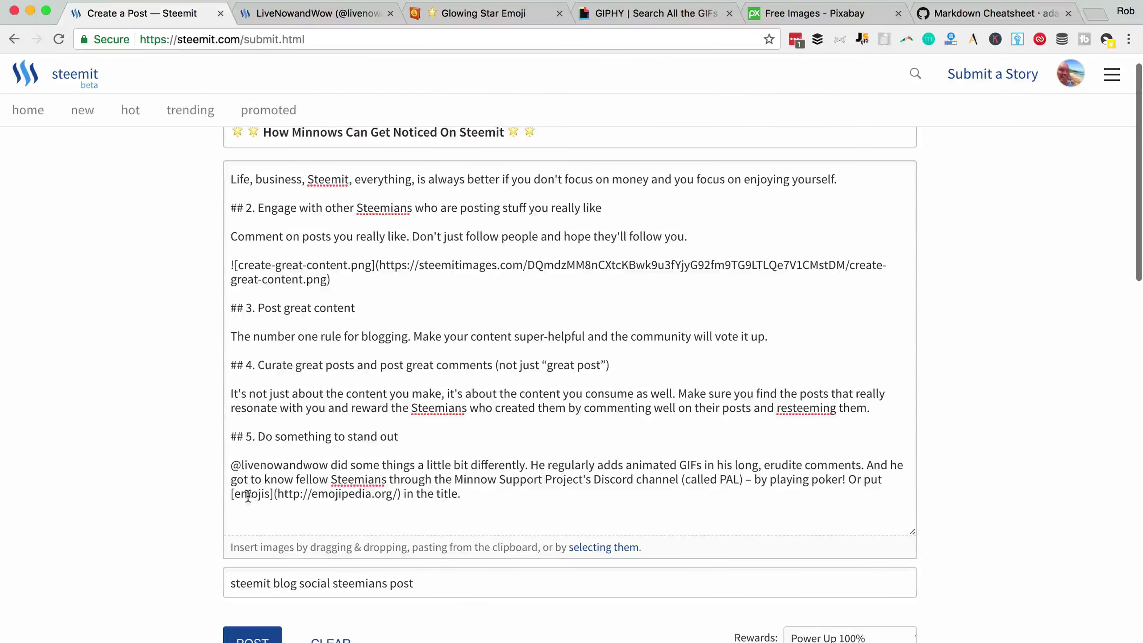
# Wrap 'animated GIFs' in the fifth tip as an empty Markdown link: [animated GIFs]()
pyautogui.moveTo(234, 493); pyautogui.dragTo(265, 494)
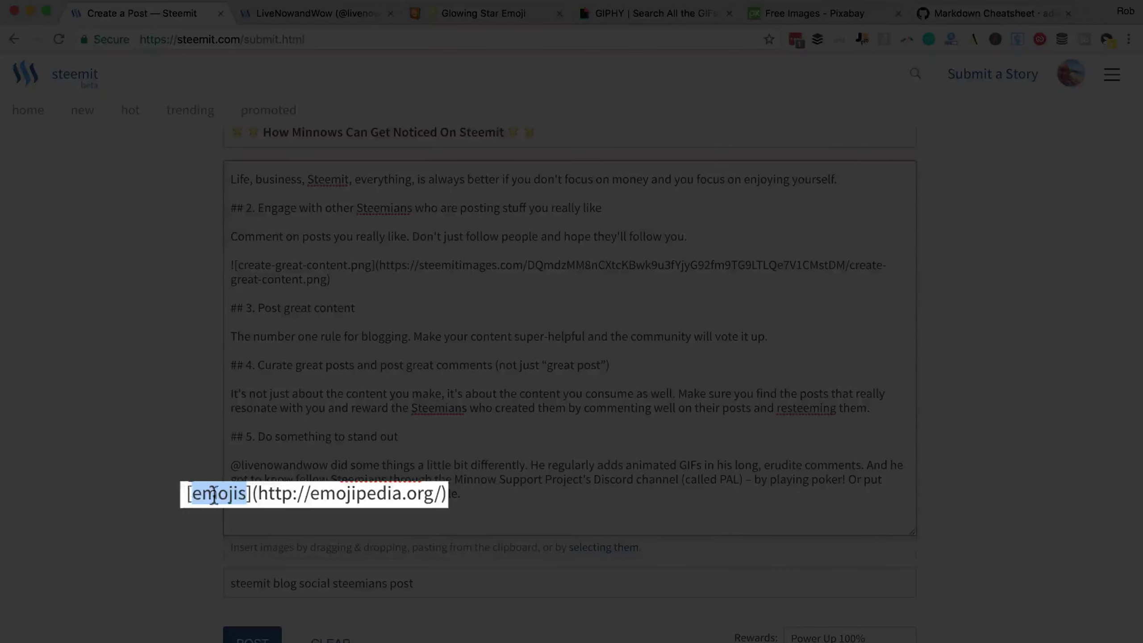
pyautogui.click(253, 494)
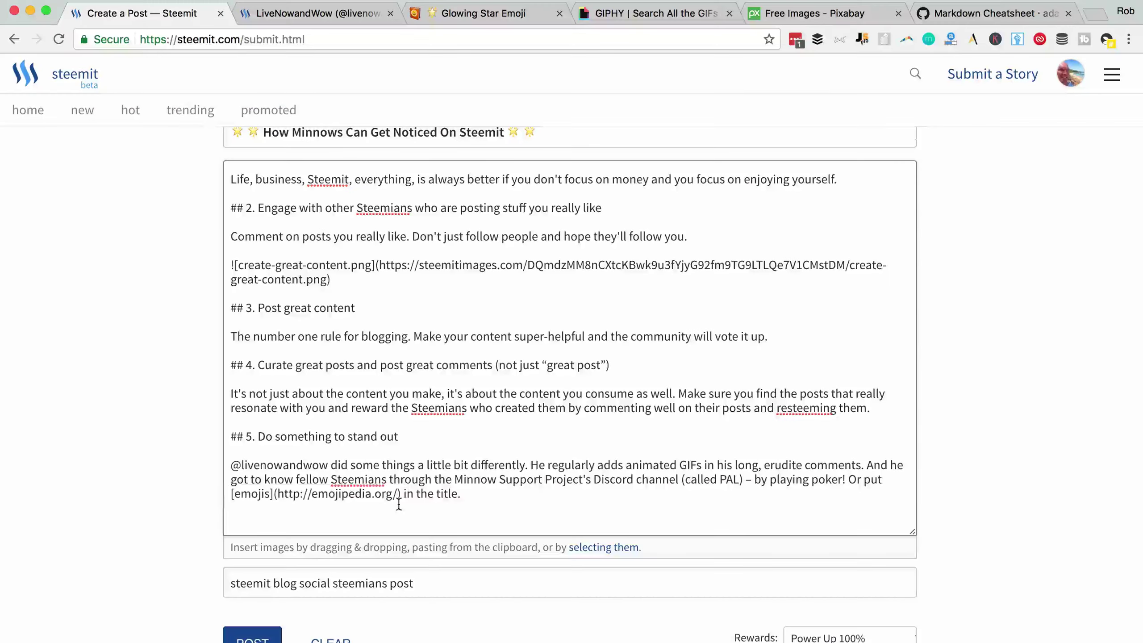
pyautogui.click(628, 468)
pyautogui.write('[')
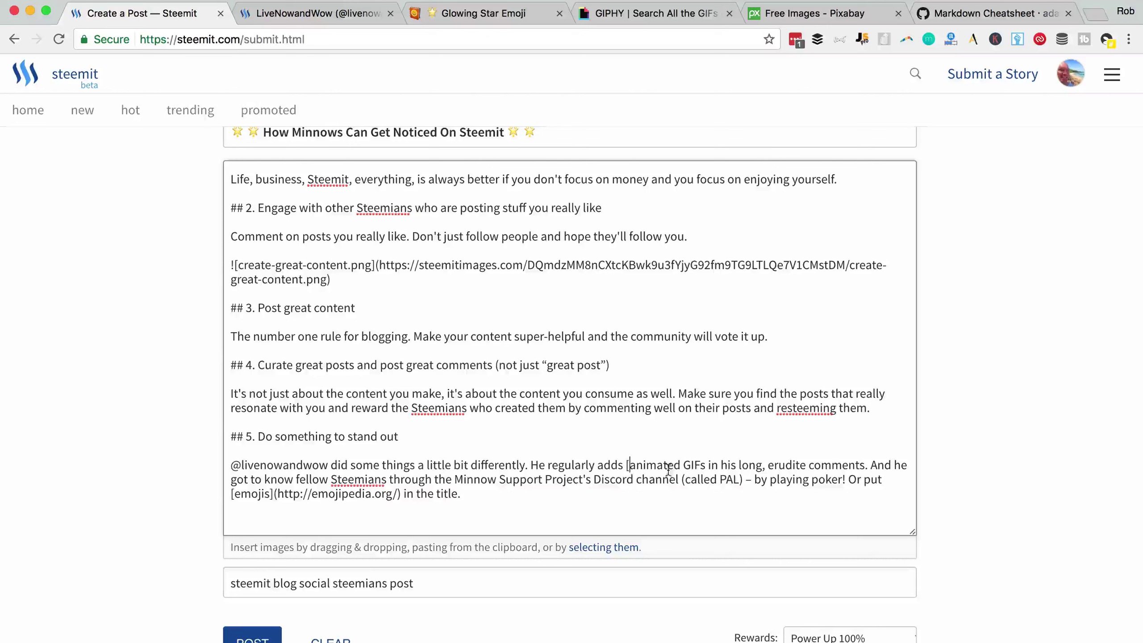
pyautogui.click(705, 464)
pyautogui.write(']')
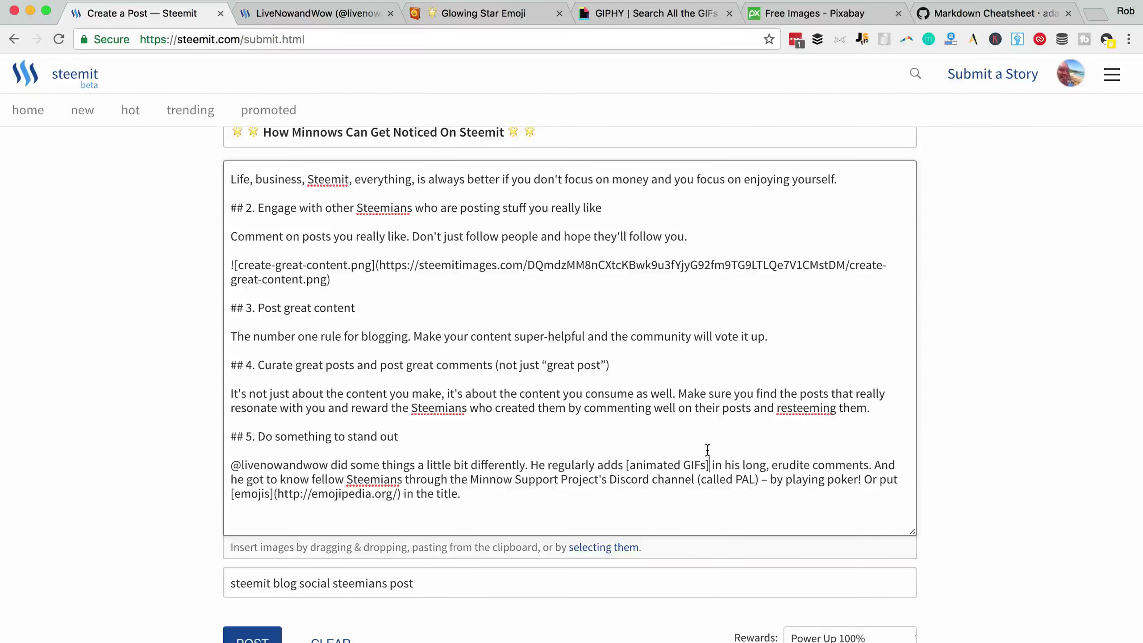
pyautogui.write('()')
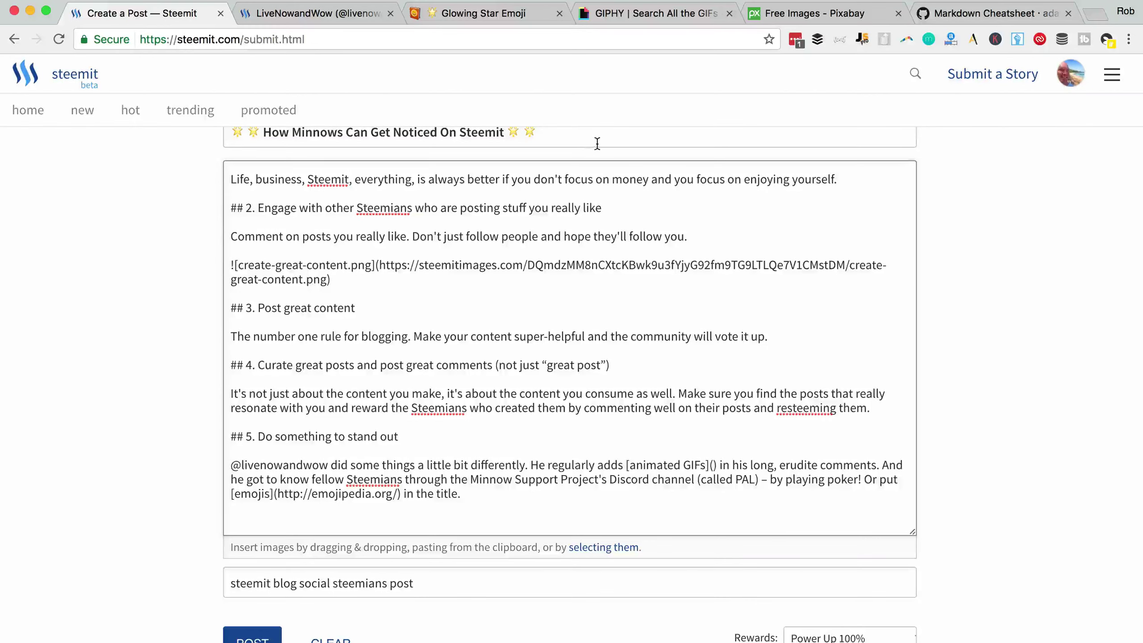
# Copy the GIPHY site address and paste it into the animated GIFs link
pyautogui.click(632, 16)
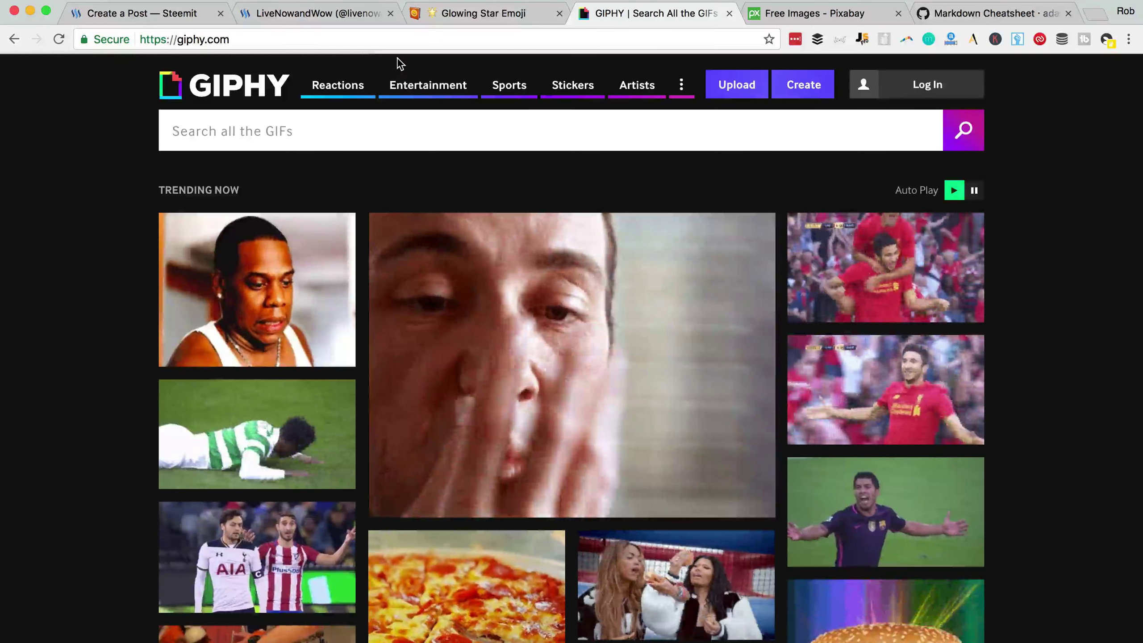
pyautogui.click(390, 43)
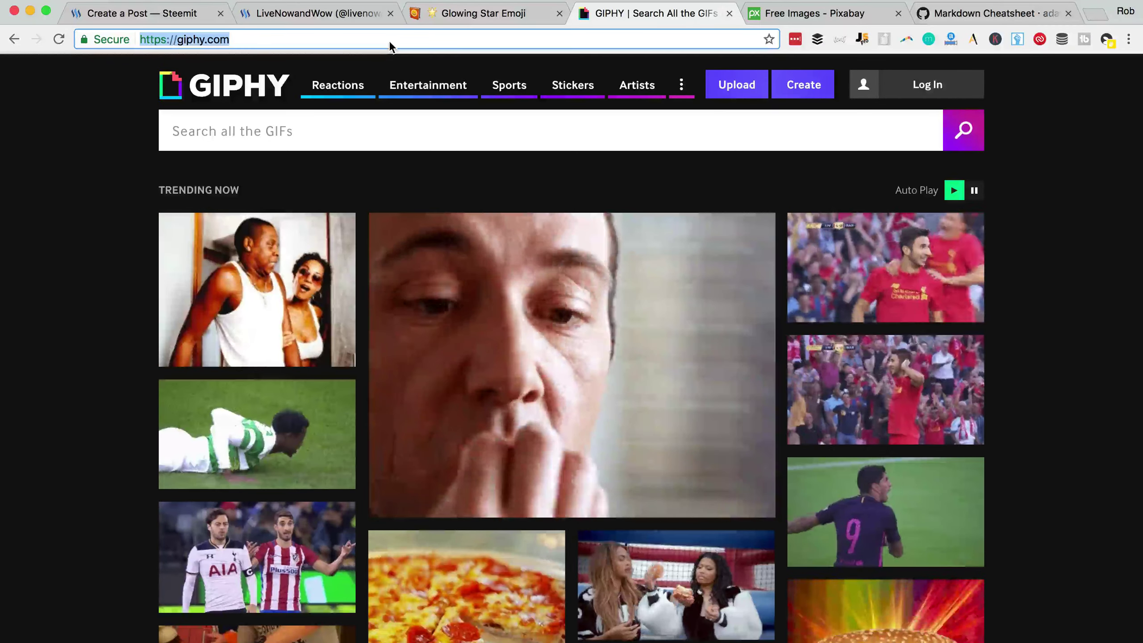
pyautogui.press('super+c')
pyautogui.click(148, 13)
pyautogui.press('super+v')
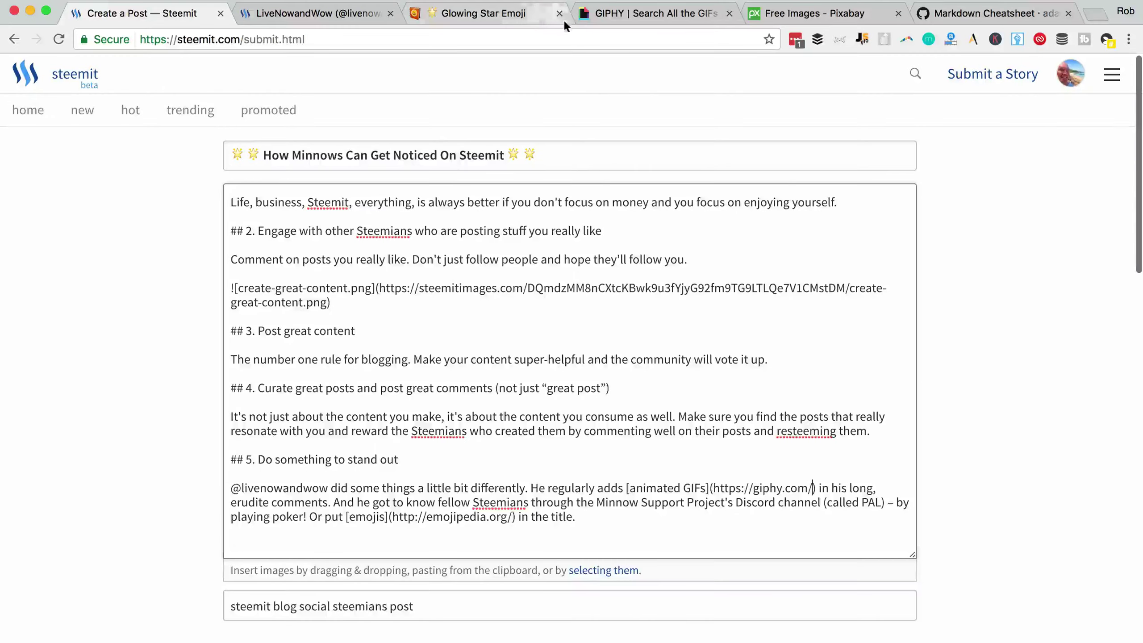
# Open the first trending GIF on GIPHY and view its share links, then return to the draft
pyautogui.click(604, 13)
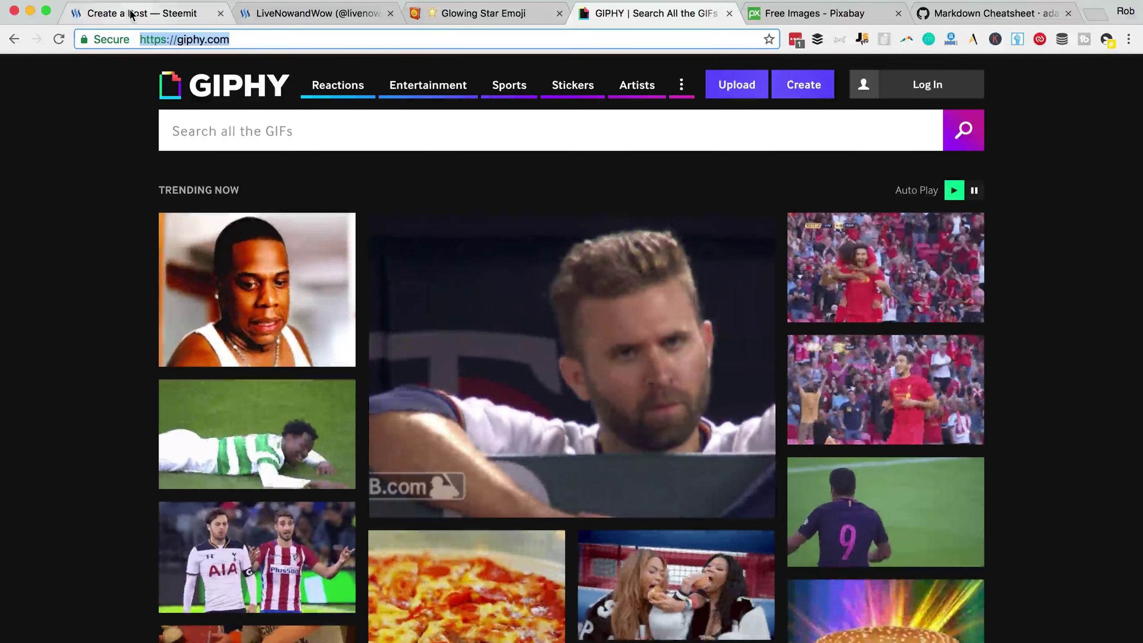
pyautogui.click(266, 279)
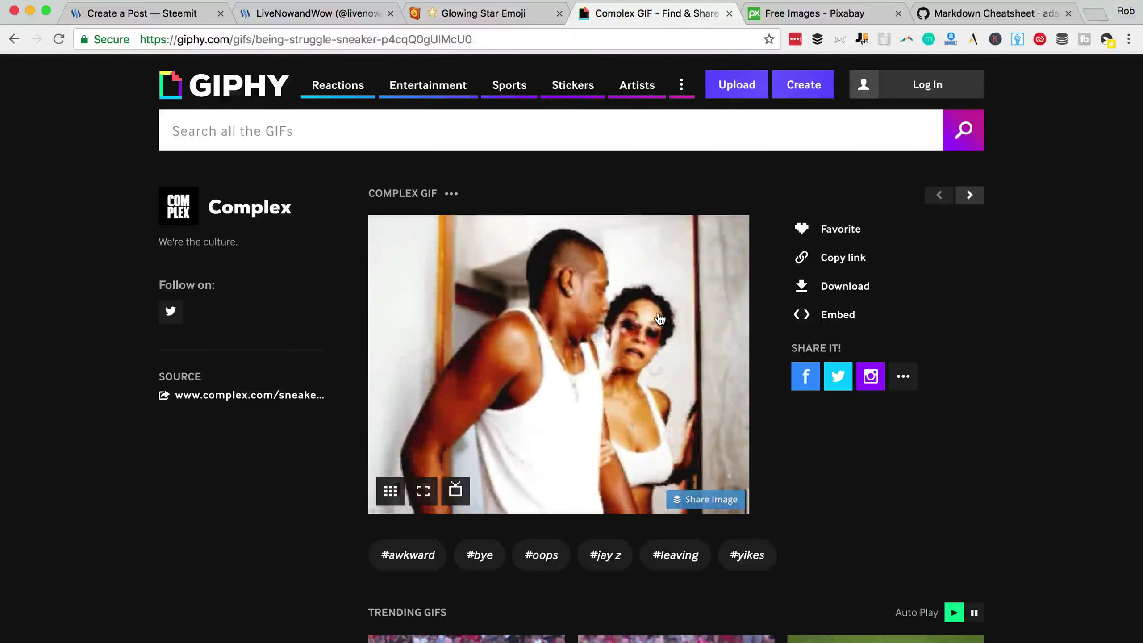
pyautogui.click(828, 261)
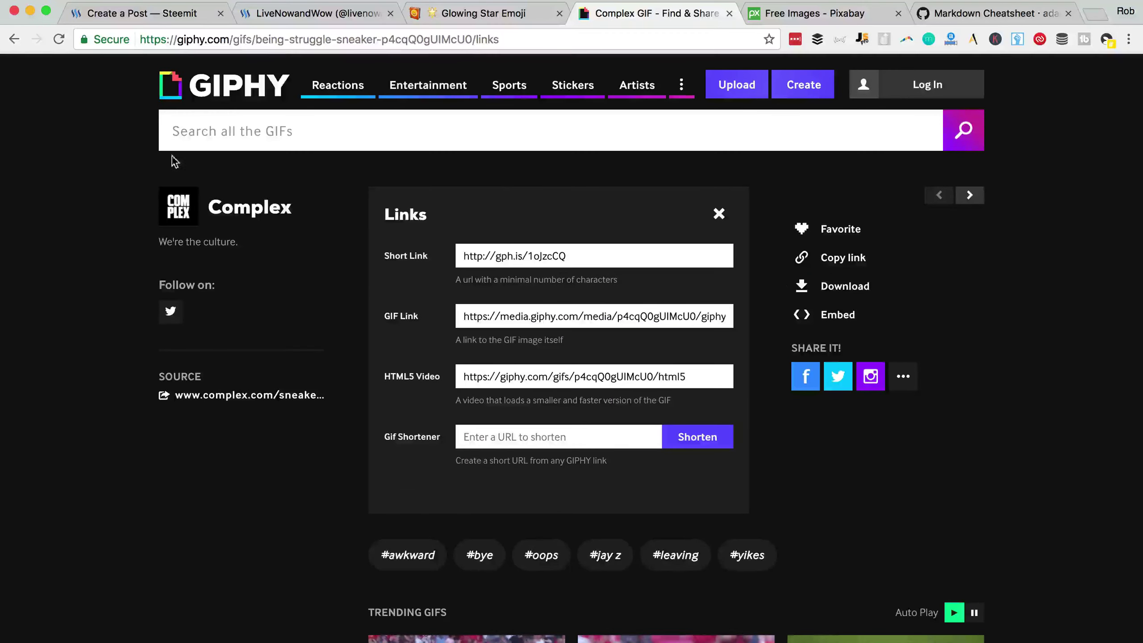
pyautogui.click(167, 16)
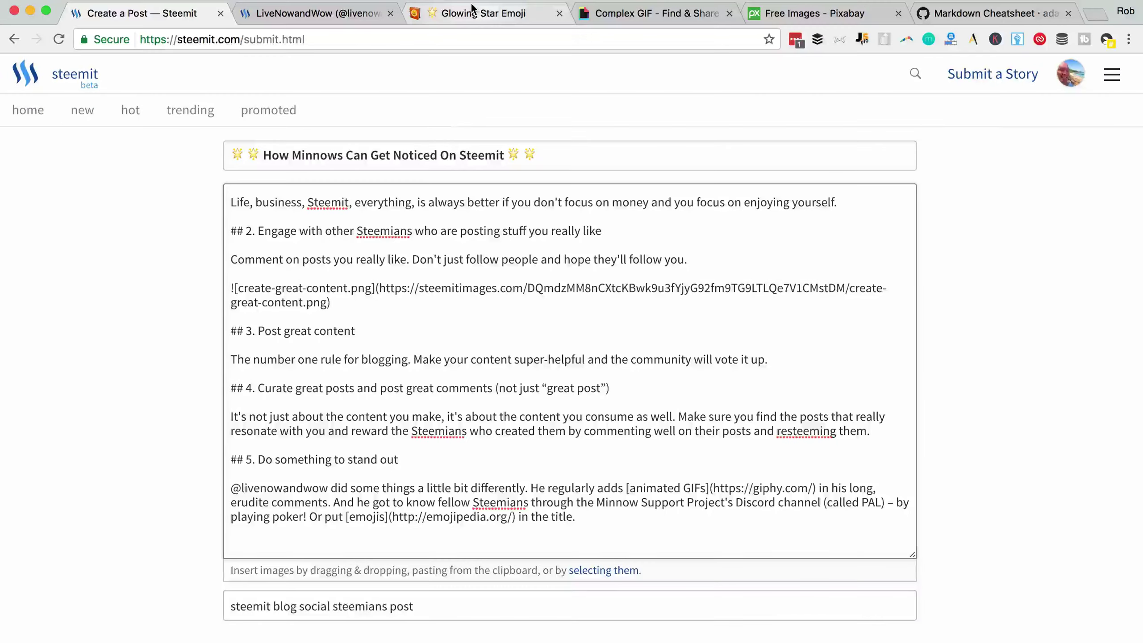
# Copy the Glowing Star Emoji page's web address to the clipboard
pyautogui.click(470, 8)
pyautogui.click(442, 39)
pyautogui.click(144, 296)
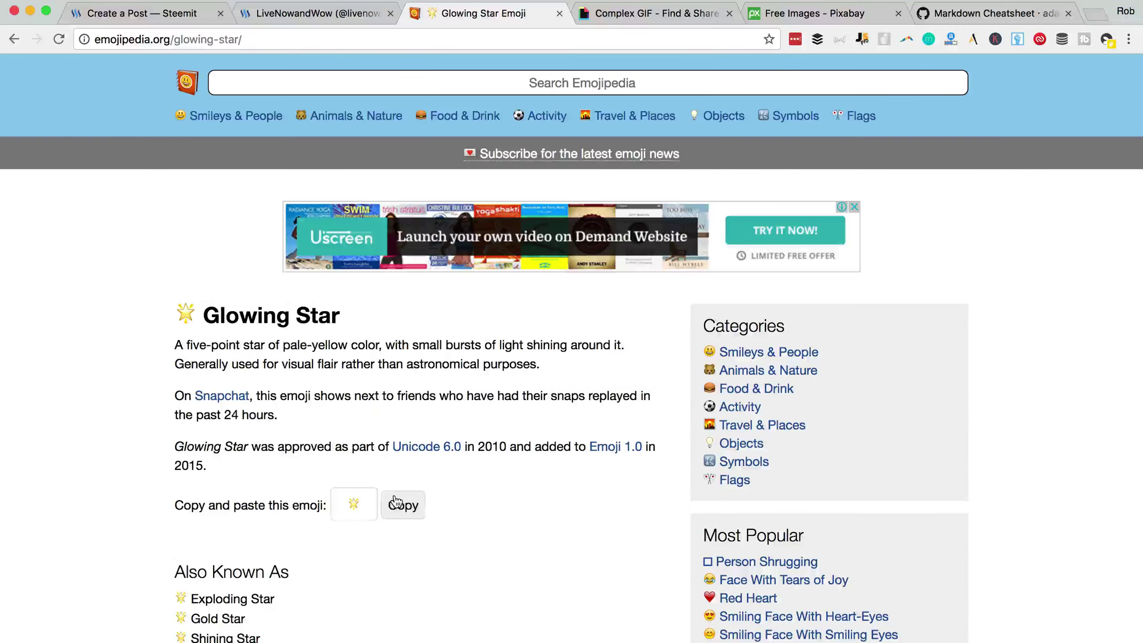
pyautogui.click(404, 505)
# Return to the Create a Post draft and review its preview
pyautogui.click(149, 13)
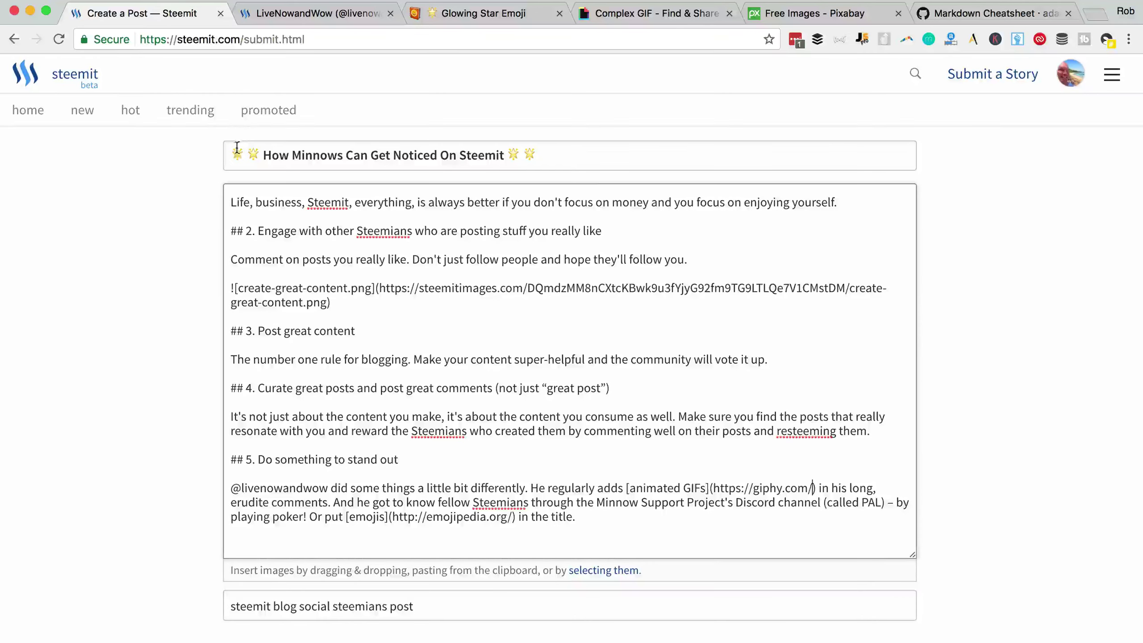
pyautogui.scroll(-15, 73, 305)
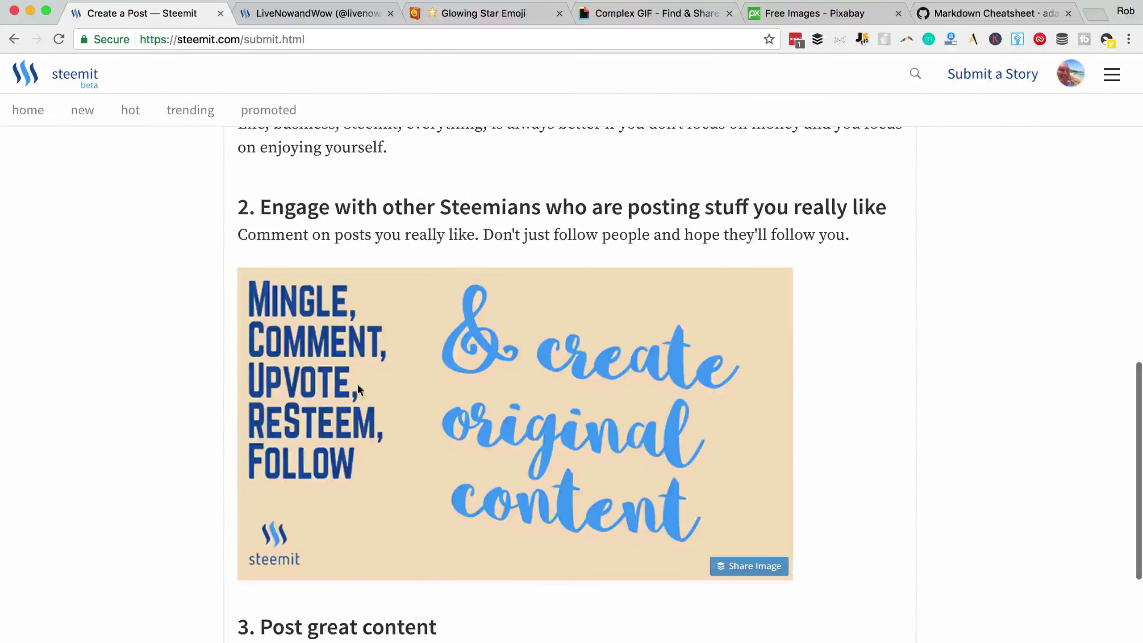
pyautogui.scroll(15, 122, 223)
pyautogui.scroll(2, 122, 223)
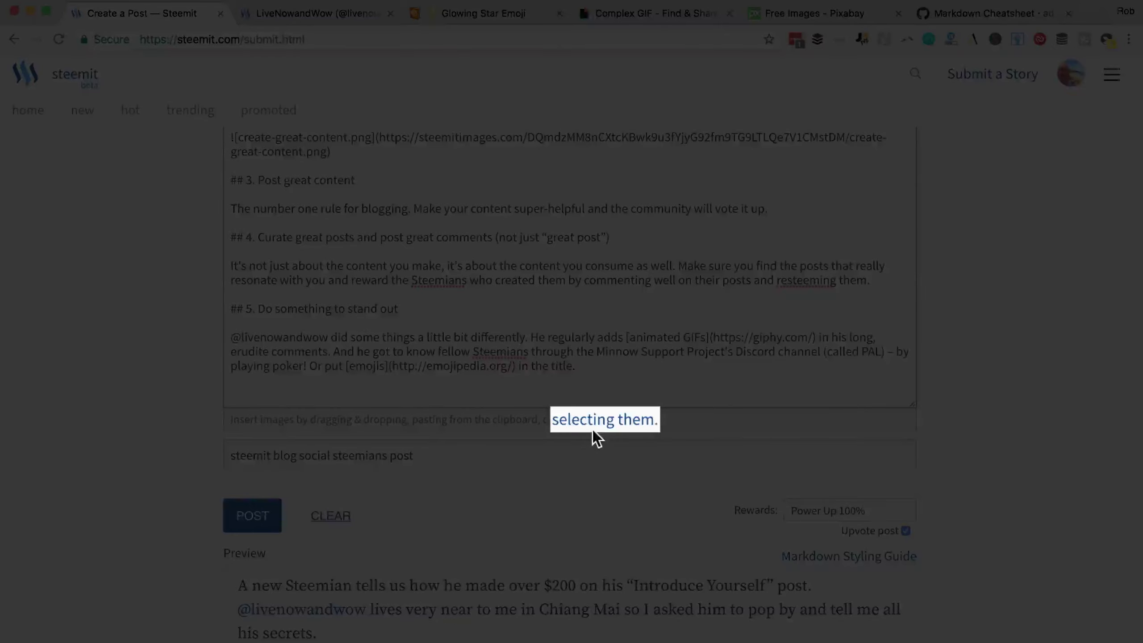
pyautogui.scroll(-8, 102, 366)
pyautogui.scroll(3, 101, 367)
pyautogui.scroll(-12, 102, 366)
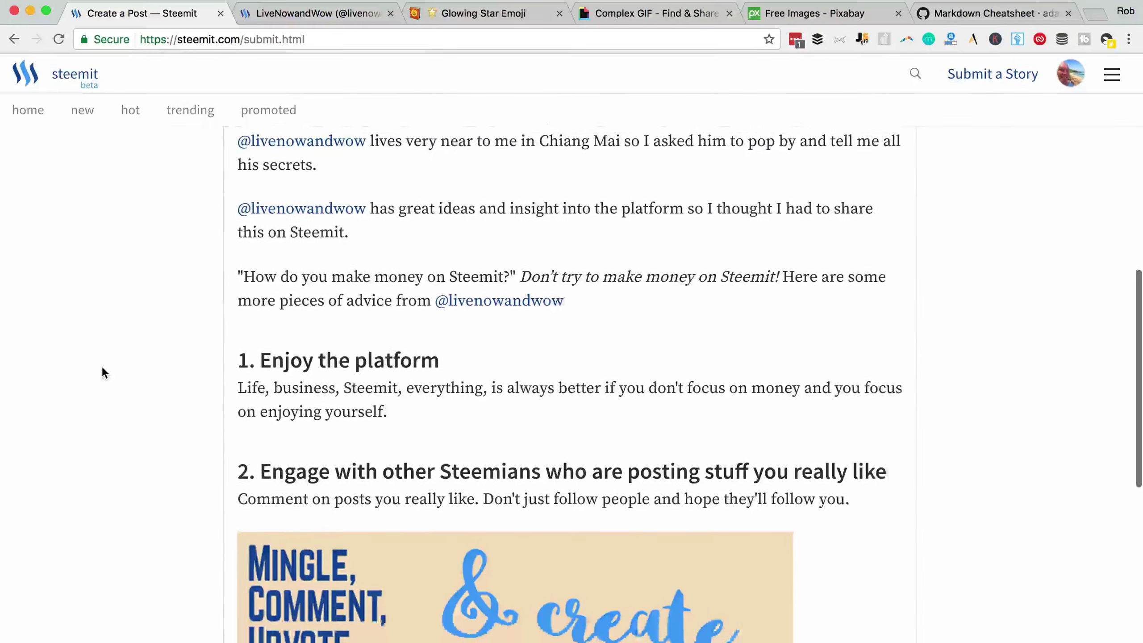
pyautogui.scroll(16, 101, 366)
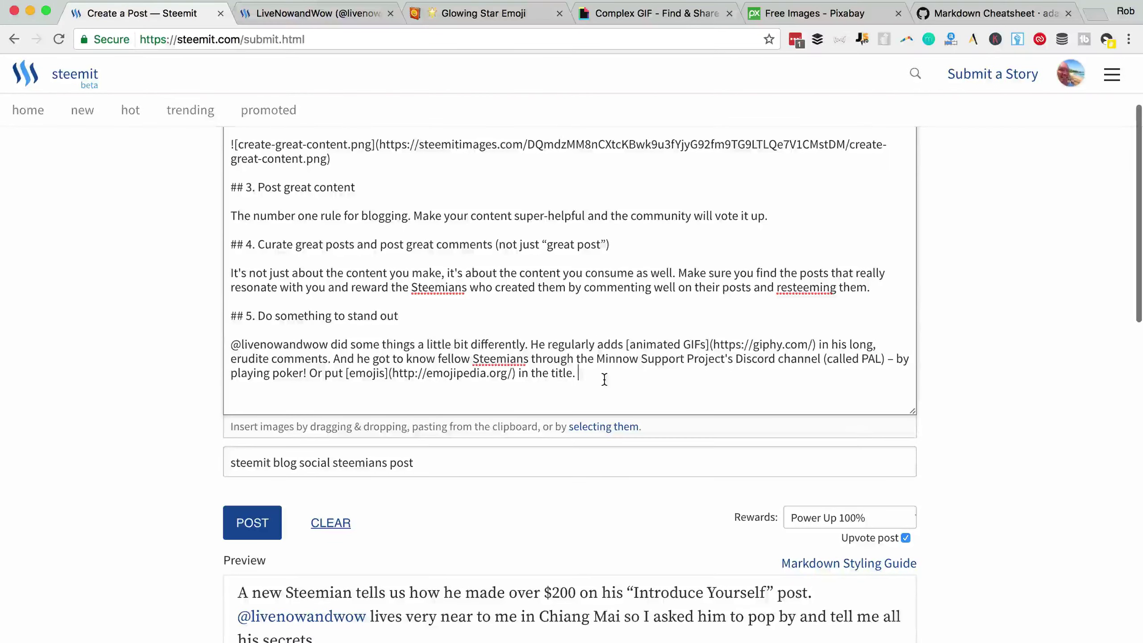
# On a new line after the fifth section, upload the consistent.png image
pyautogui.press('Return')
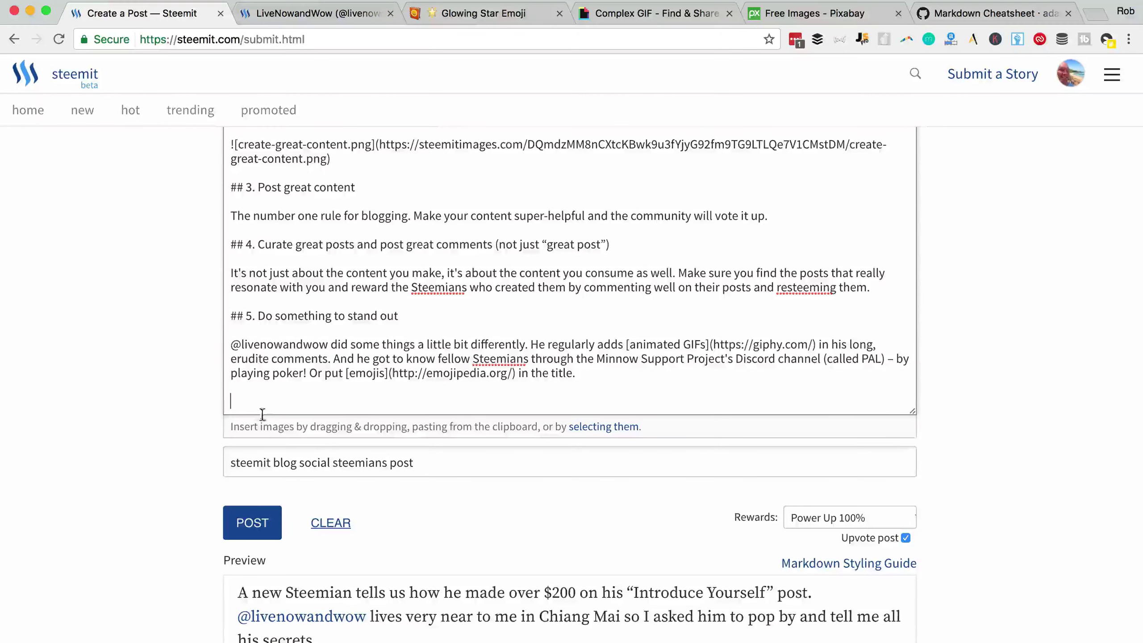
pyautogui.click(579, 431)
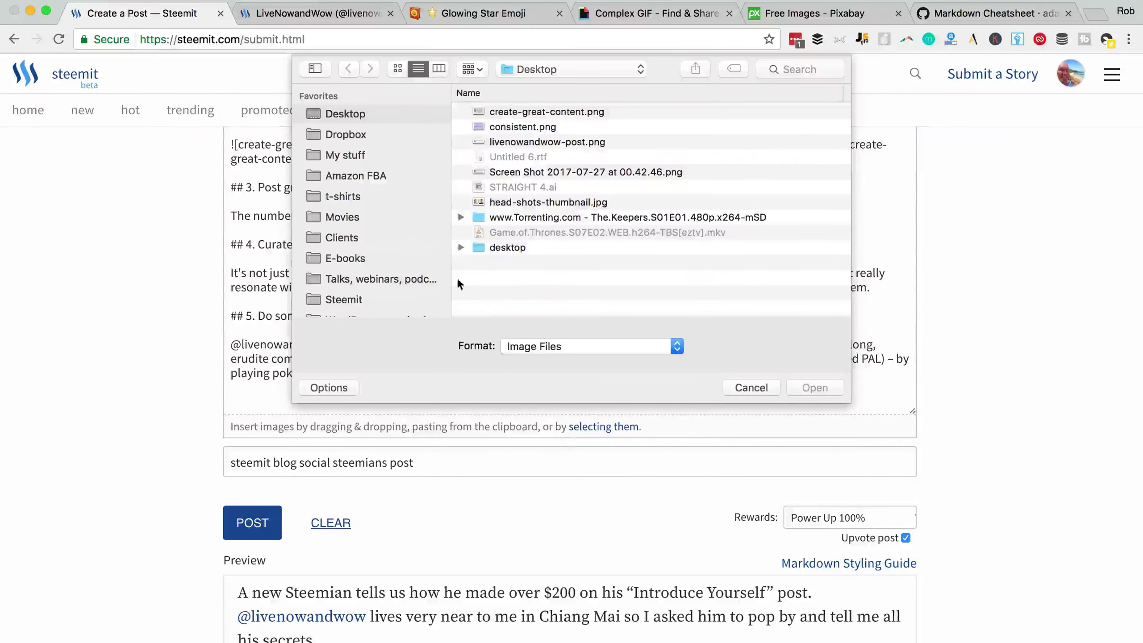
pyautogui.click(508, 130)
pyautogui.doubleClick(508, 130)
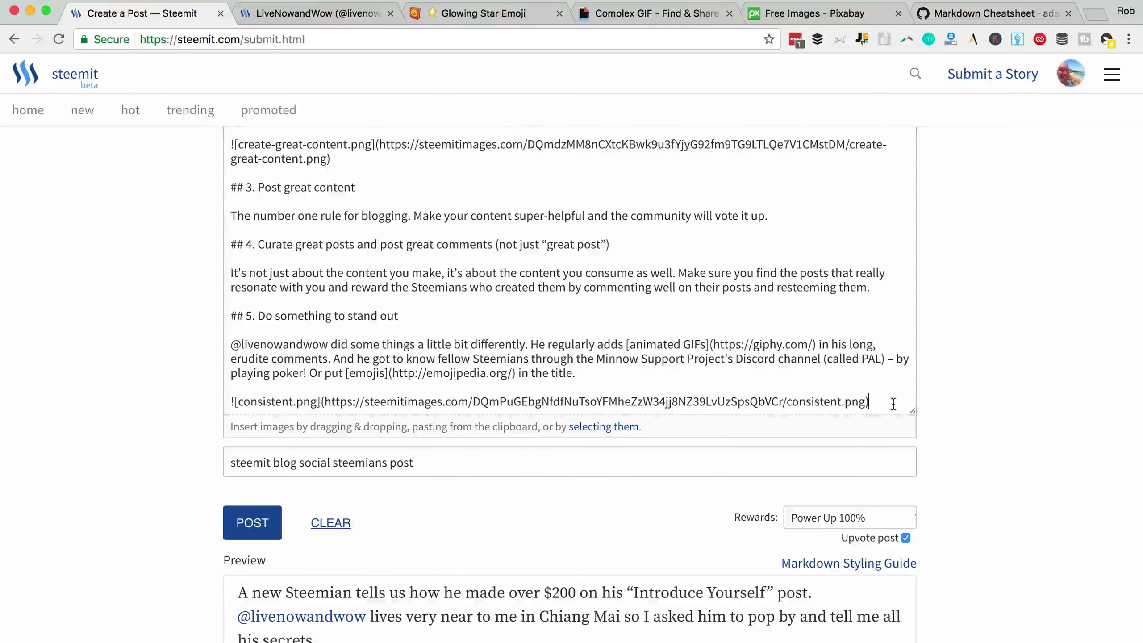
# Add the line 'Consistency is key!' below the inserted image
pyautogui.press('Return')
pyautogui.press('Return')
pyautogui.write('Consi')
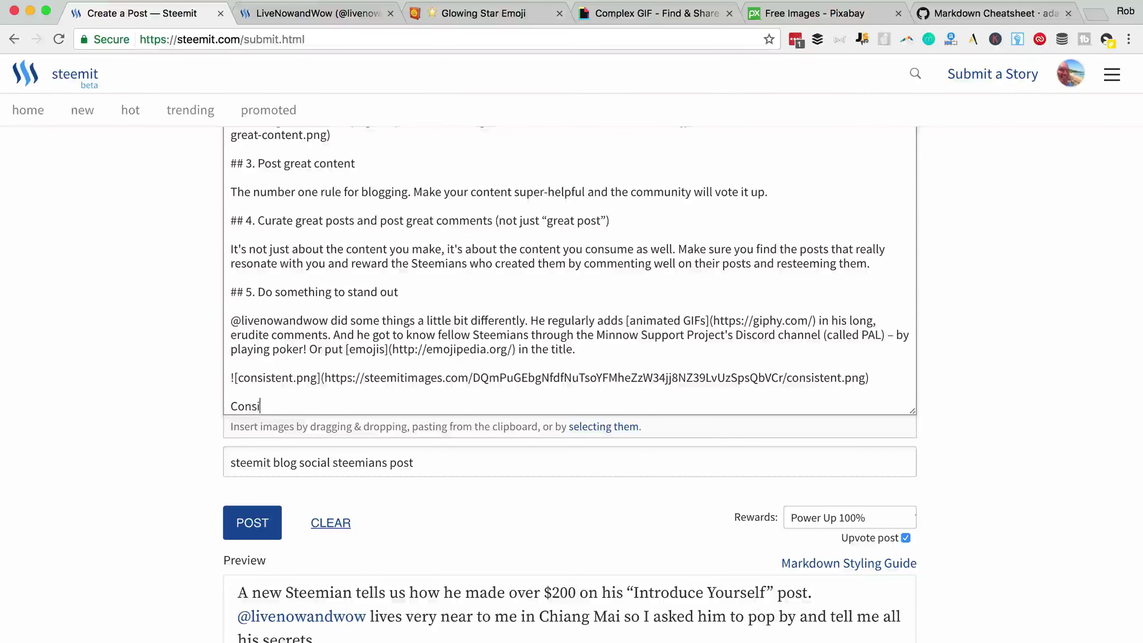
pyautogui.write('st')
pyautogui.press('BackSpace')
pyautogui.write('stent')
pyautogui.press('BackSpace')
pyautogui.write('cy is key!')
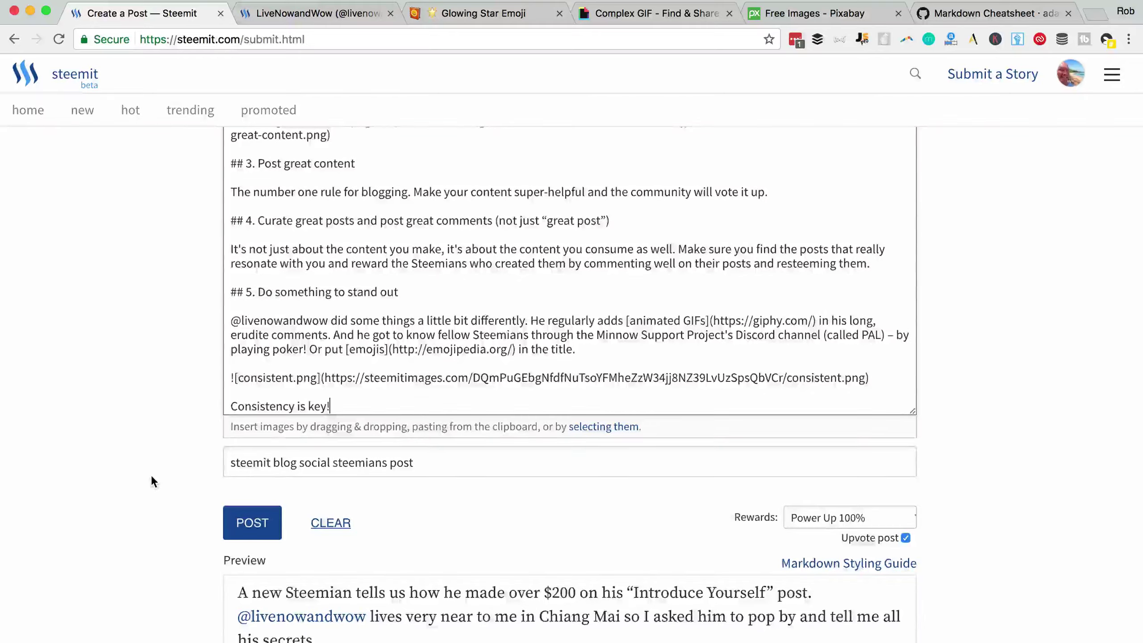
pyautogui.scroll(-15, 151, 476)
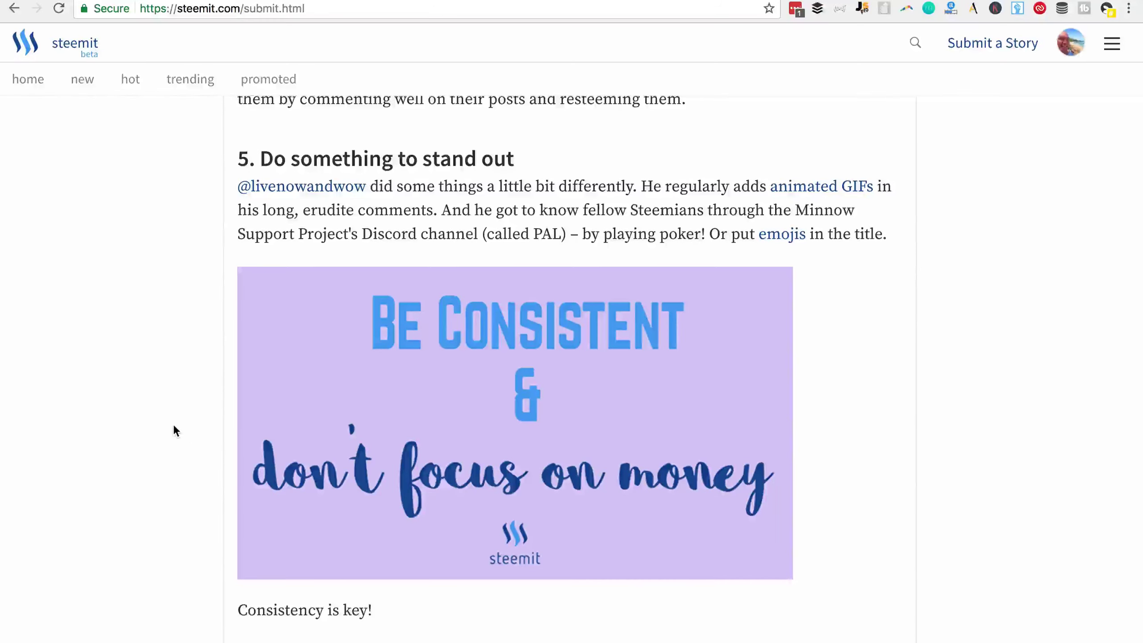
# Find and select the paragraph containing 'Don't try to make money on Steemit!'
pyautogui.scroll(15, 211, 297)
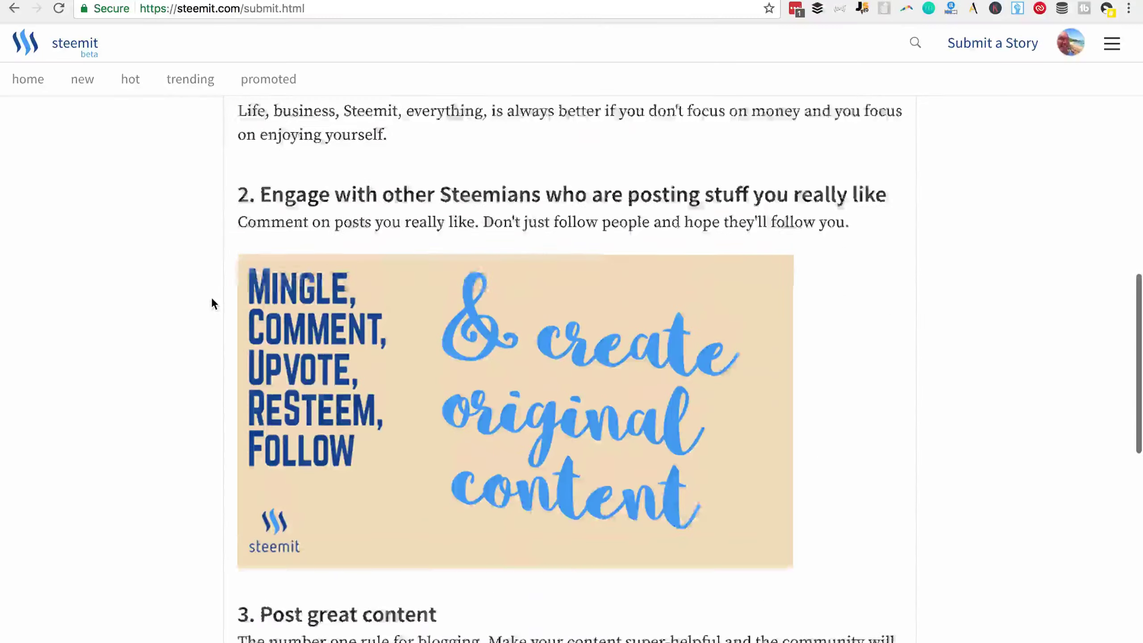
pyautogui.scroll(15, 211, 297)
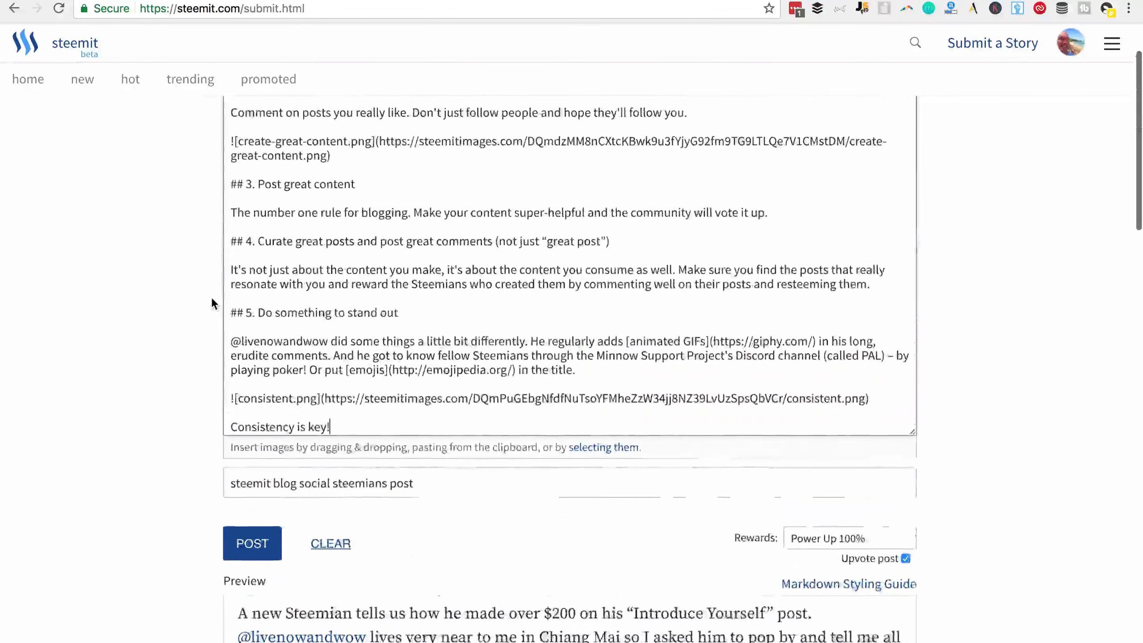
pyautogui.scroll(-9, 211, 297)
pyautogui.scroll(3, 212, 303)
pyautogui.scroll(-12, 211, 328)
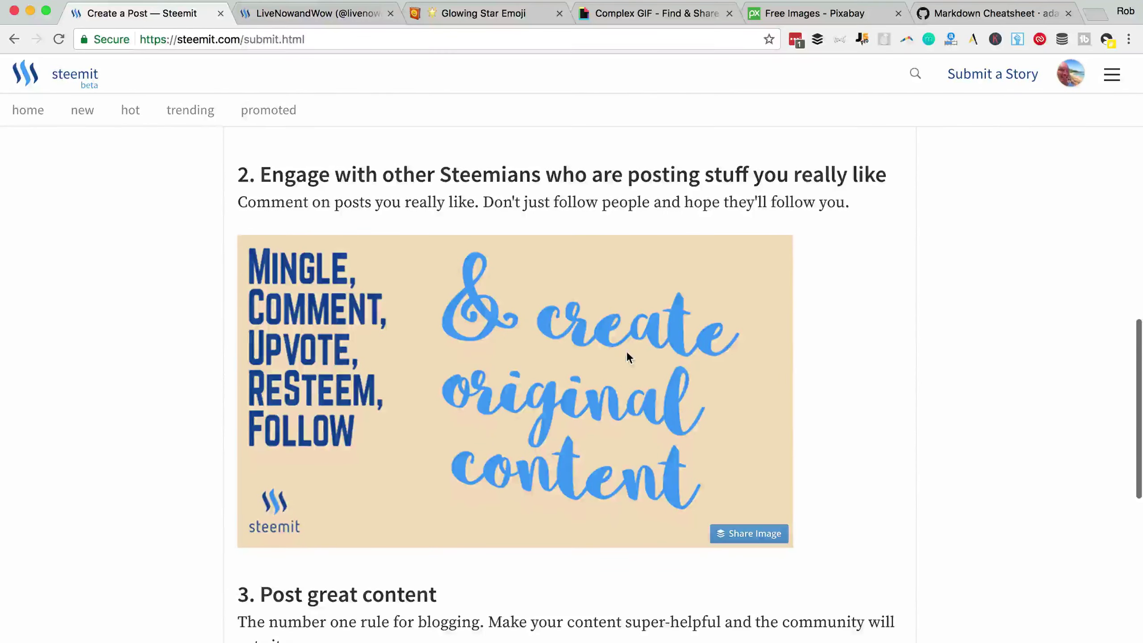
pyautogui.scroll(-15, 187, 380)
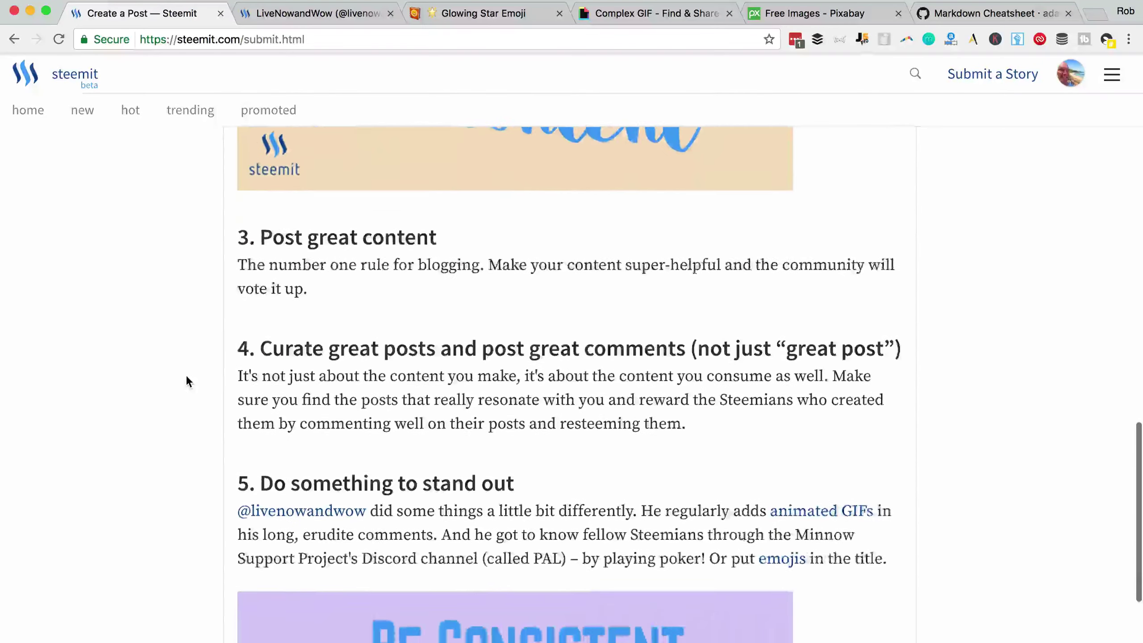
pyautogui.scroll(8, 187, 378)
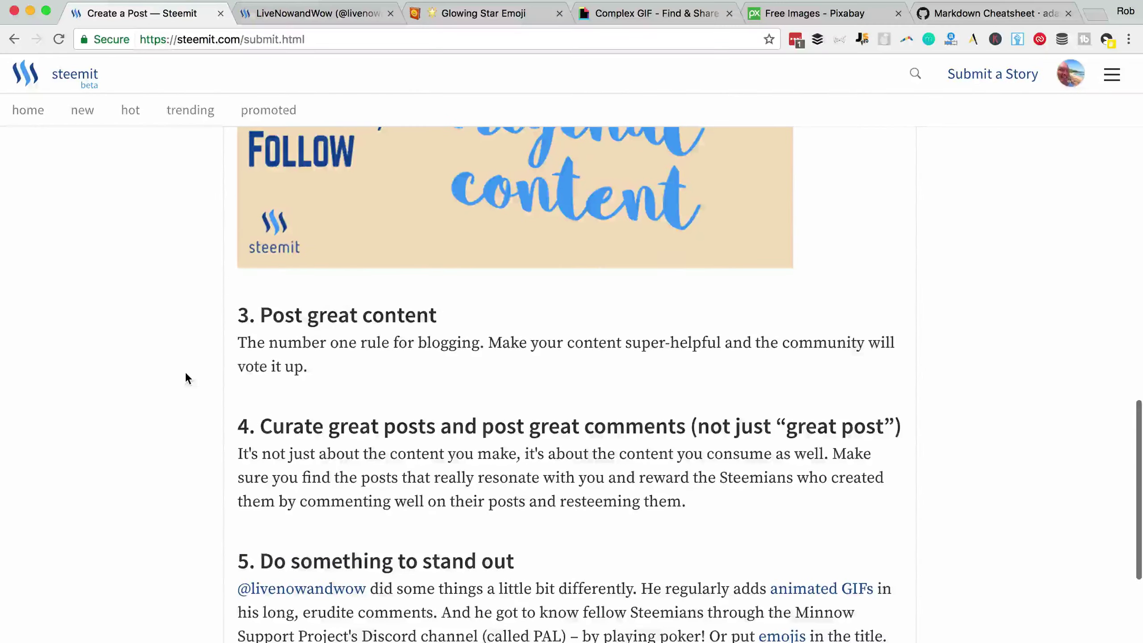
pyautogui.scroll(-1, 185, 372)
pyautogui.scroll(10, 185, 372)
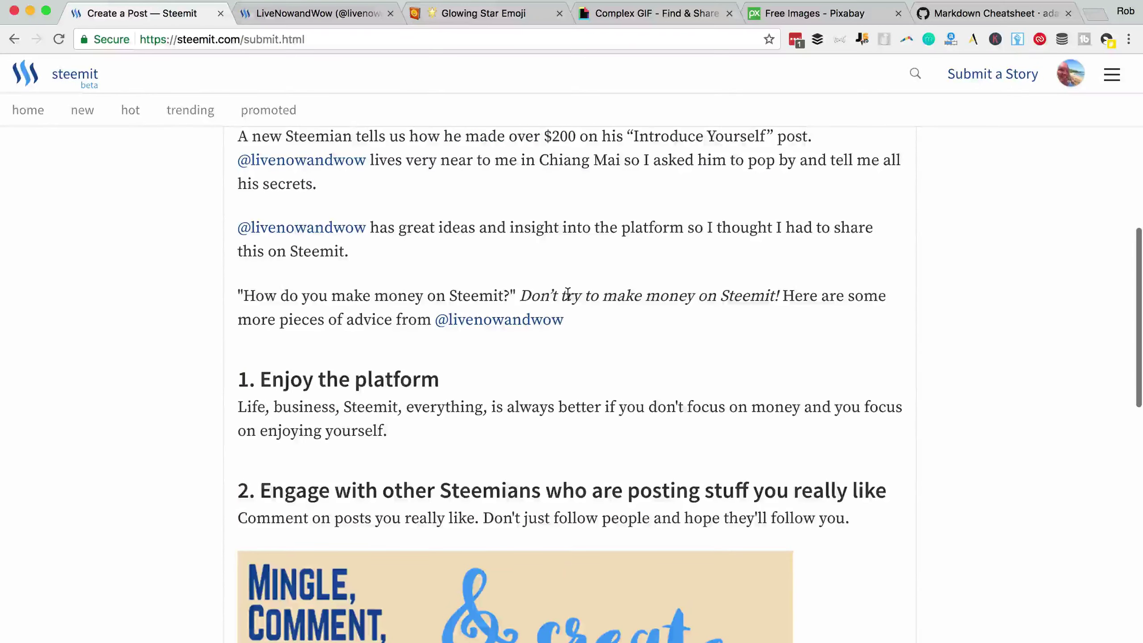
pyautogui.doubleClick(568, 293)
pyautogui.tripleClick(568, 293)
# Scroll through the draft preview to check the emphasized phrase
pyautogui.scroll(12, 150, 280)
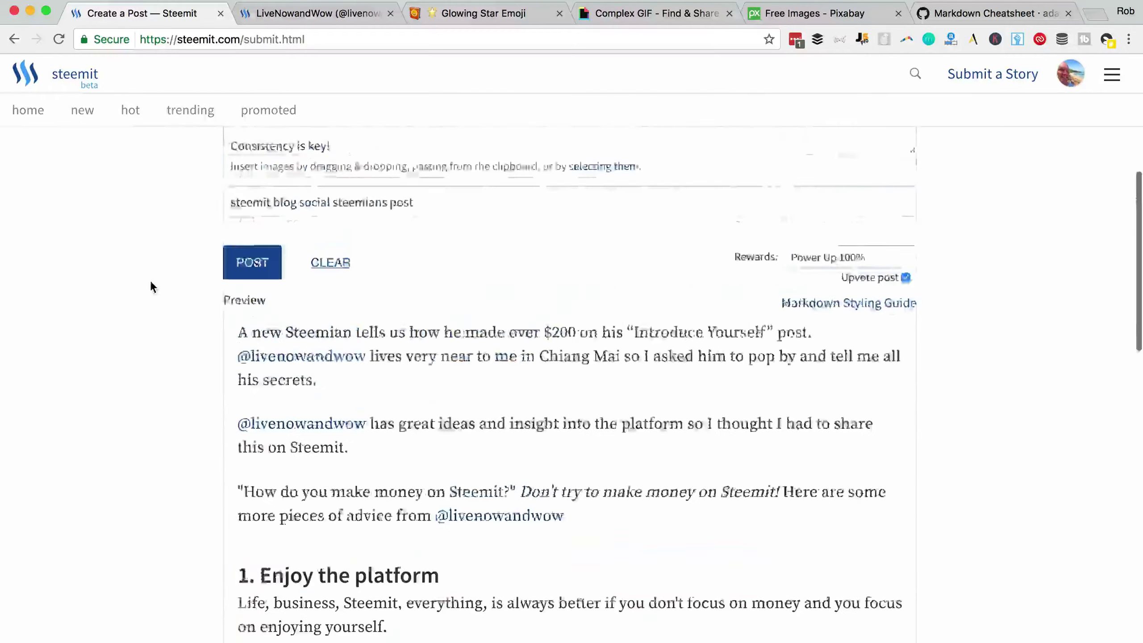
pyautogui.scroll(5, 419, 355)
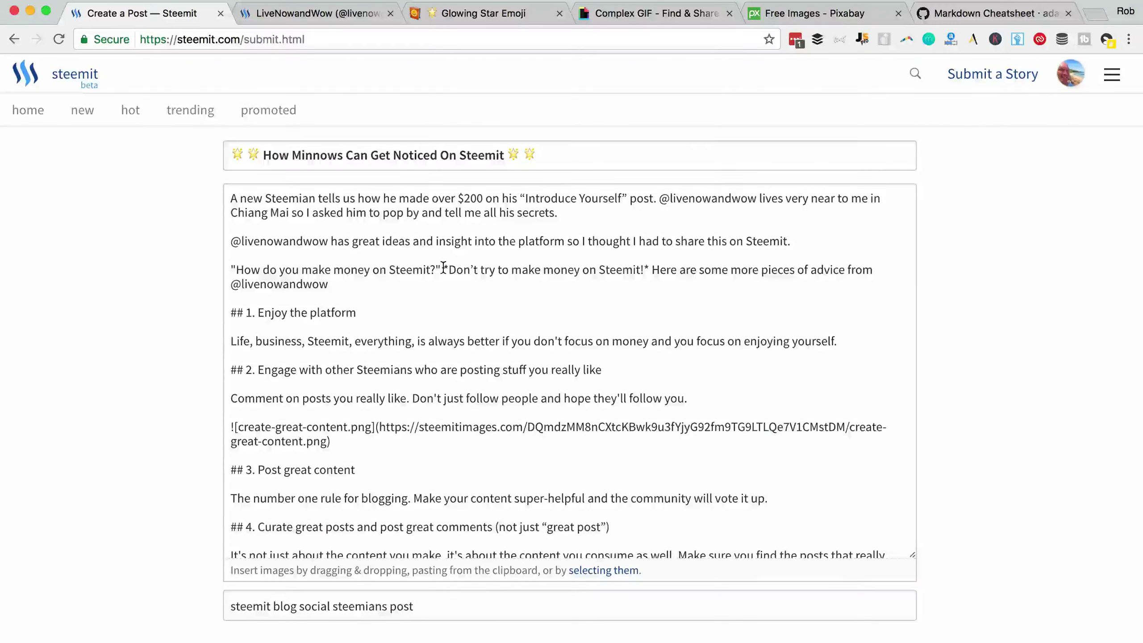
pyautogui.scroll(-5, 498, 317)
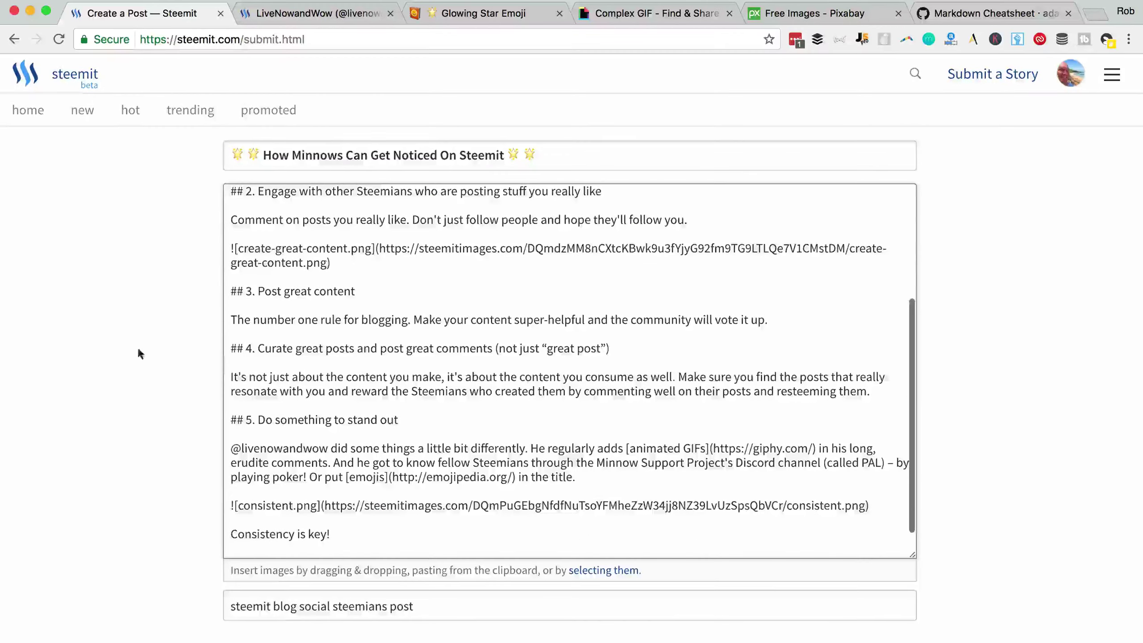
pyautogui.scroll(-10, 157, 340)
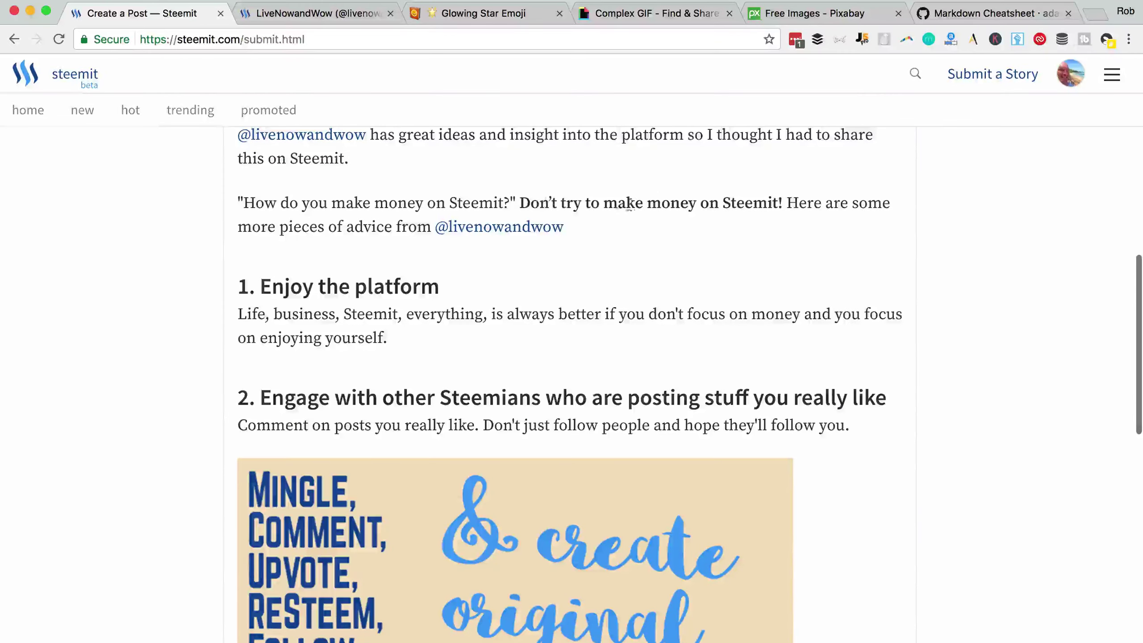
pyautogui.scroll(10, 364, 523)
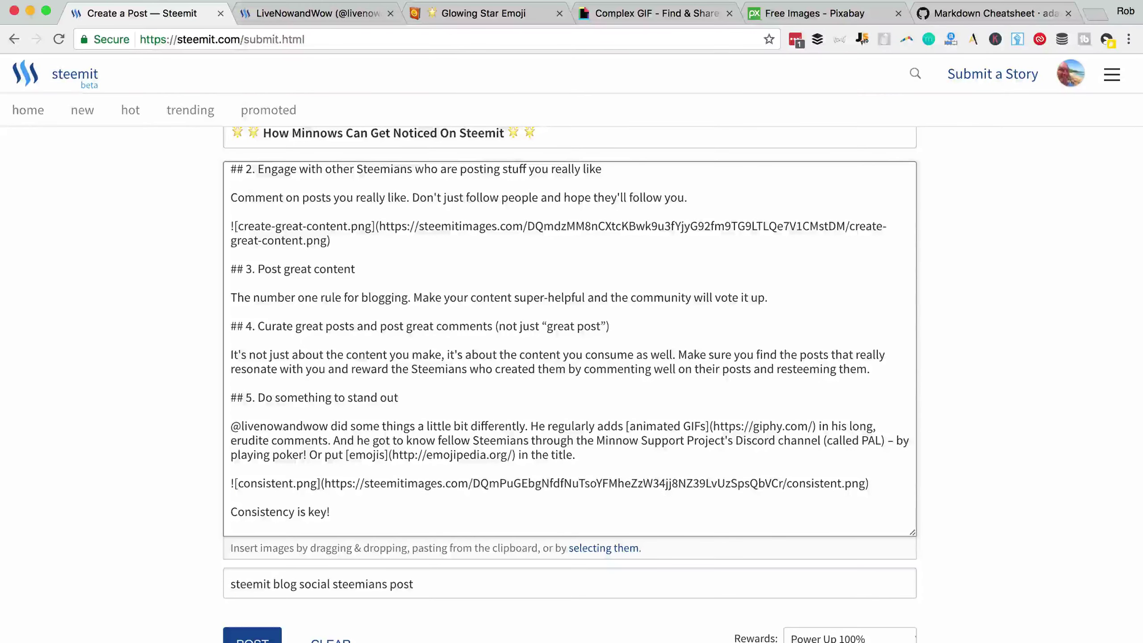
pyautogui.scroll(-1, 356, 521)
pyautogui.scroll(-3, 56, 458)
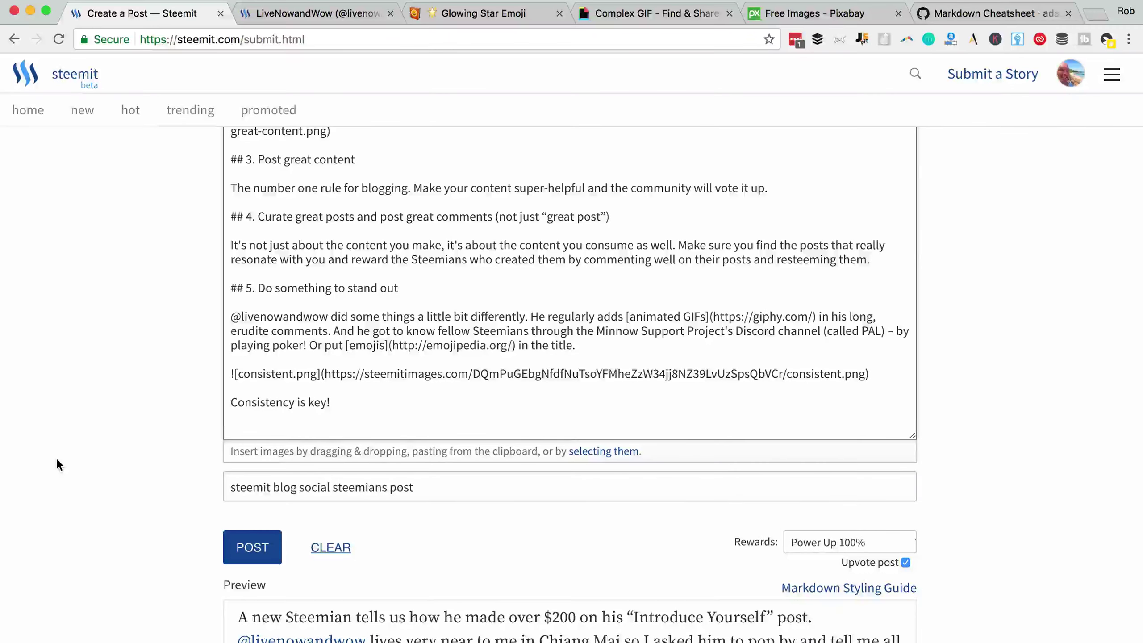
# Upload make-money-on-steemit.png from the desktop below 'Consistency is key!'
pyautogui.click(450, 432)
pyautogui.write("If you enjoyed what you read here, don't just 'retweet' it, don't just 'like it' elsewhere. Make sure you Sign up and UPVOTE it, here on Steemit and share in the rewards!")
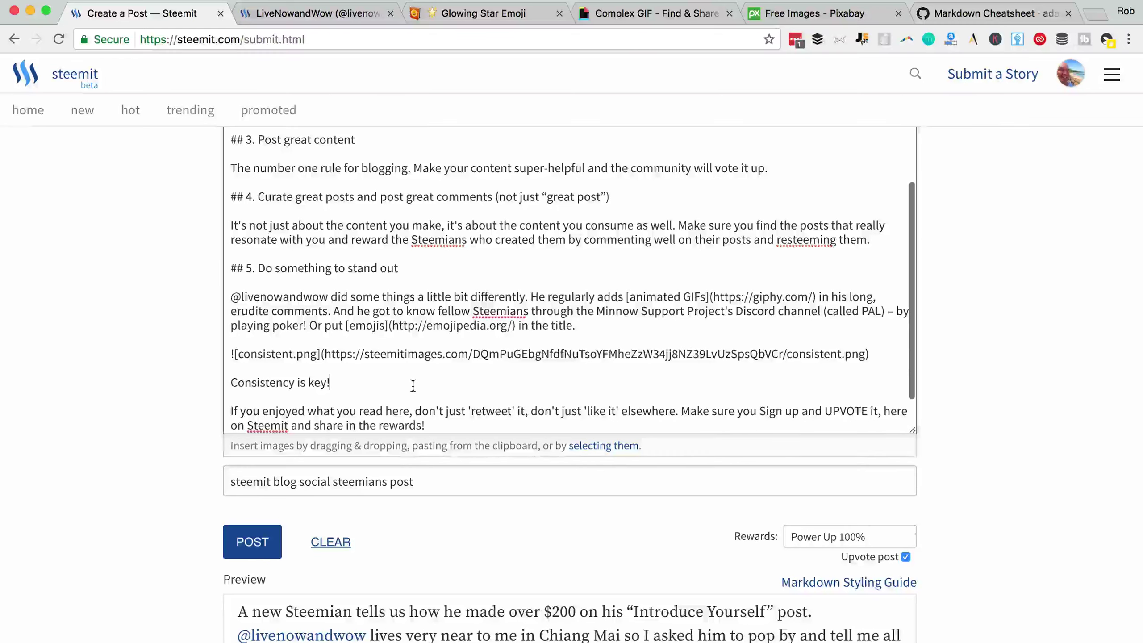
pyautogui.press('super+z')
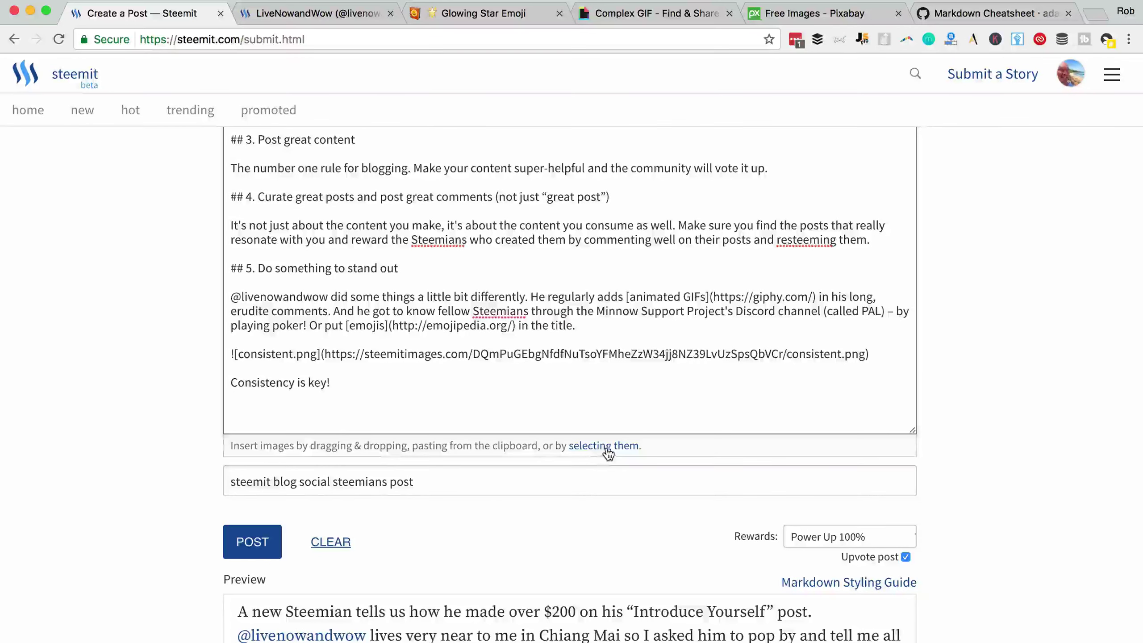
pyautogui.click(608, 445)
pyautogui.click(357, 186)
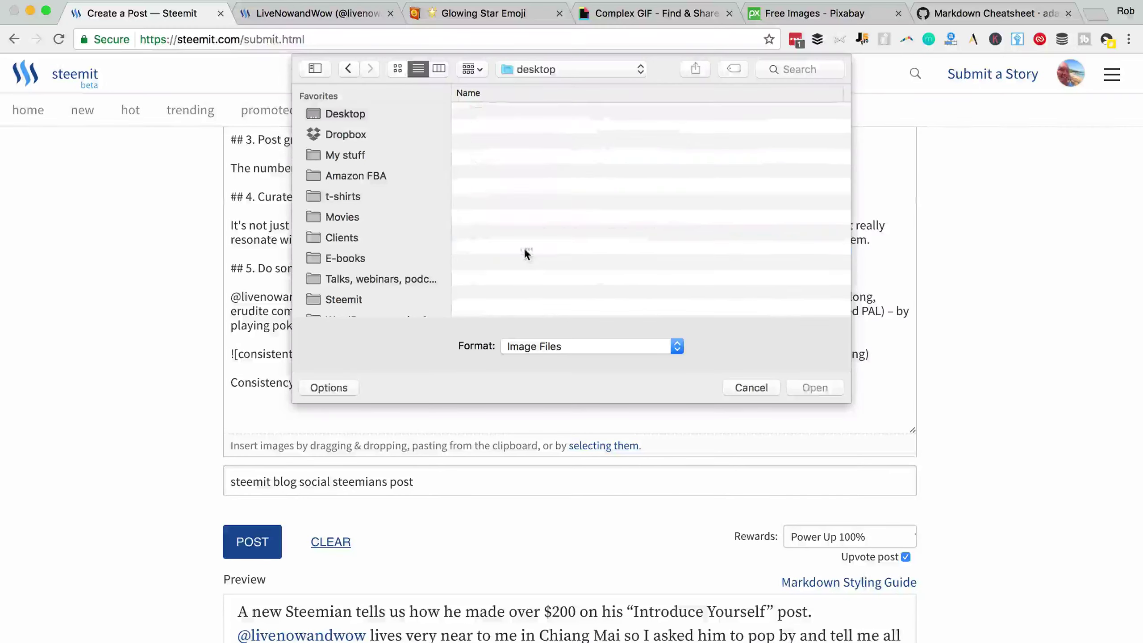
pyautogui.doubleClick(526, 251)
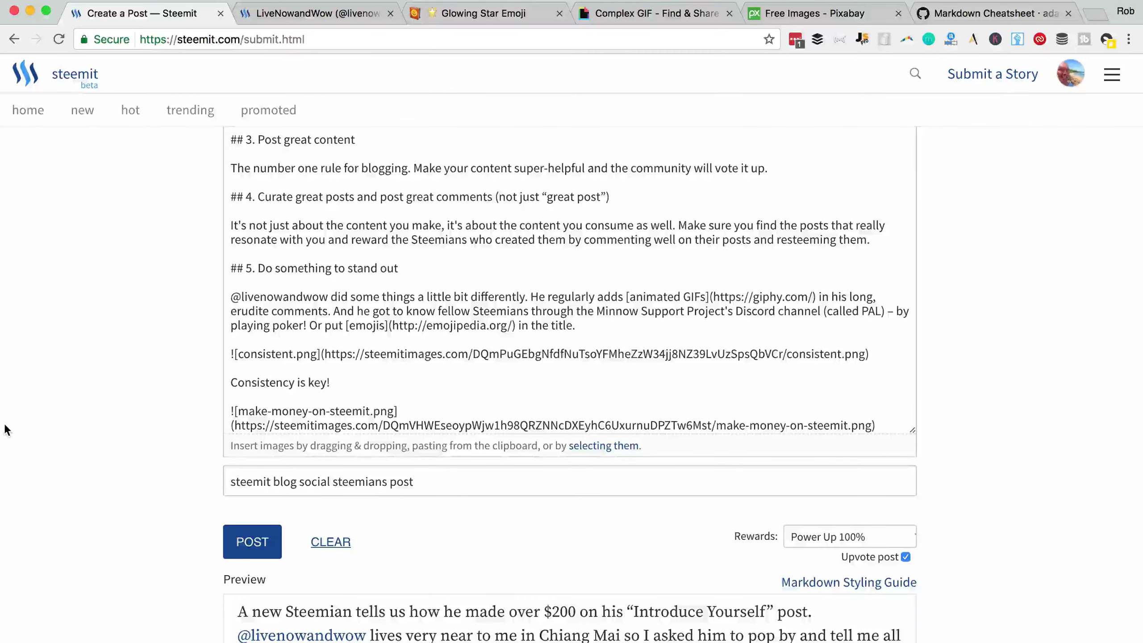
pyautogui.scroll(-3, 271, 355)
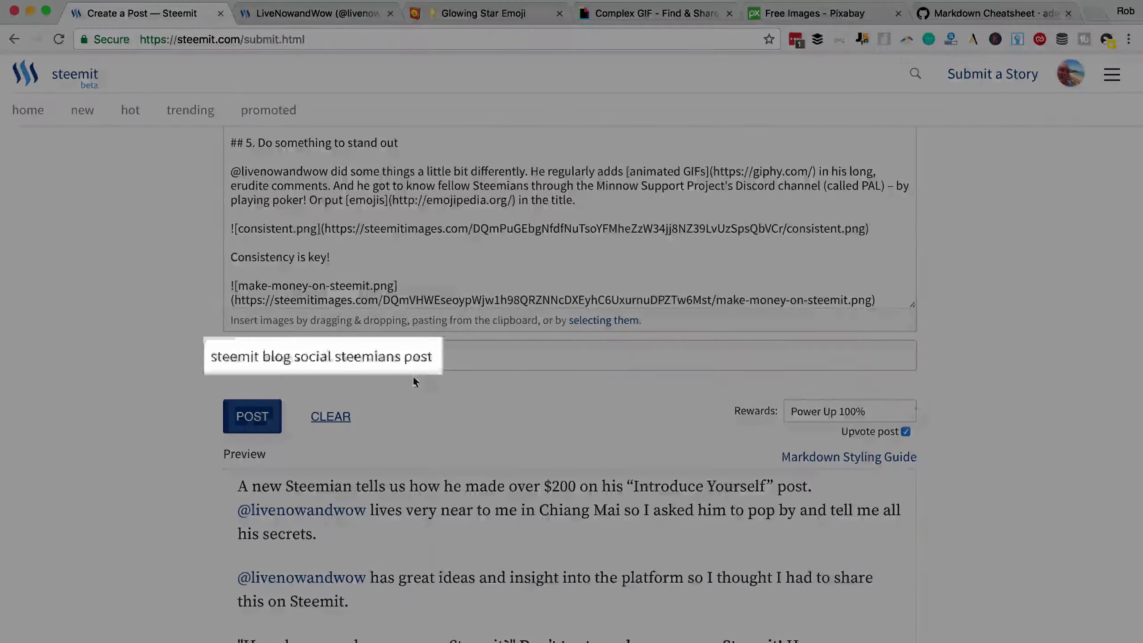
# Select the 'steemit' tag among the post's five tags to change it
pyautogui.scroll(4, 56, 381)
pyautogui.scroll(-1, 399, 518)
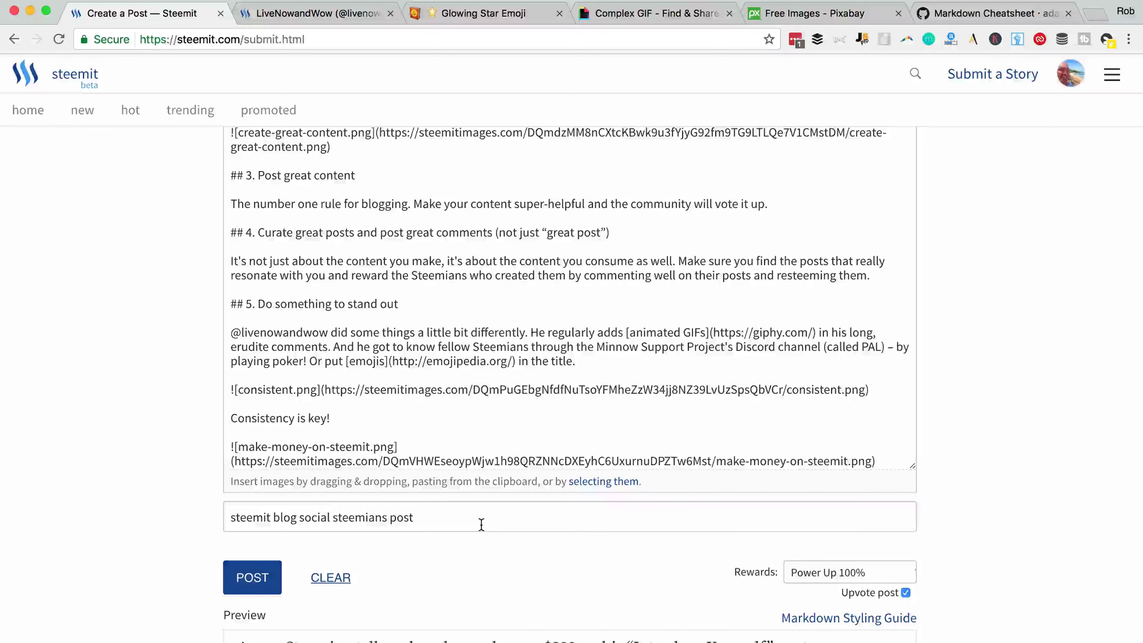
pyautogui.doubleClick(250, 518)
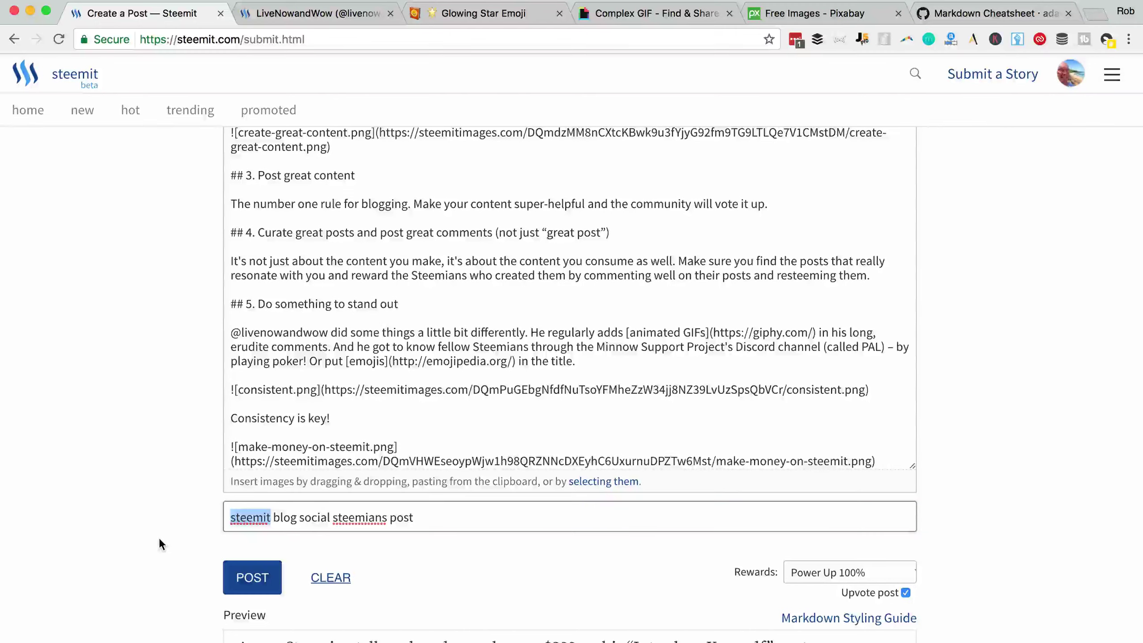
pyautogui.click(316, 13)
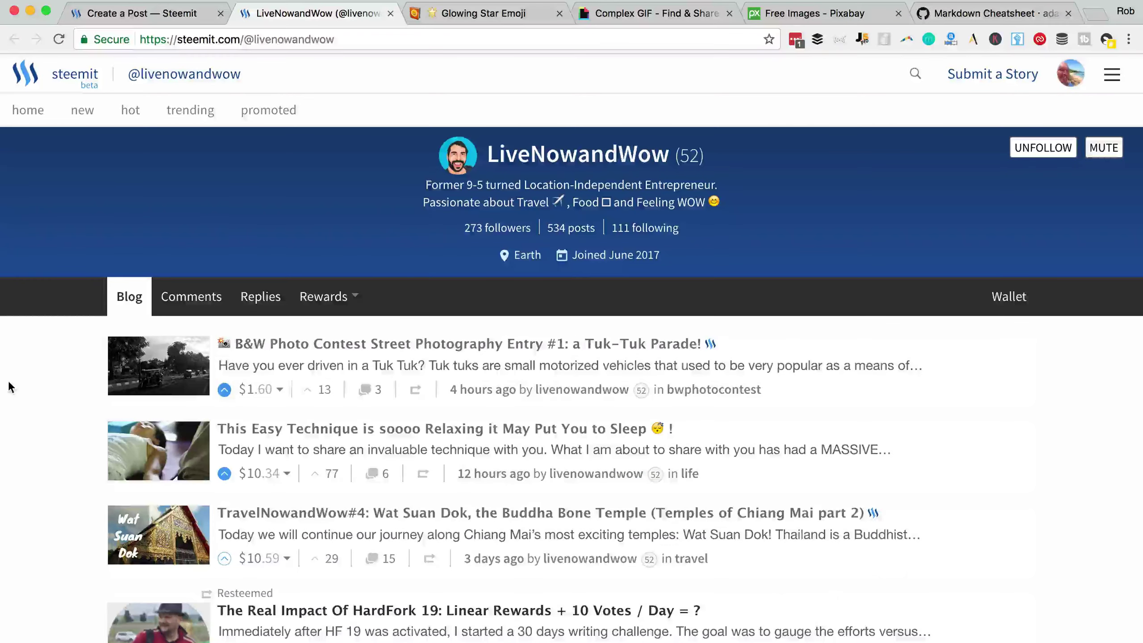
pyautogui.scroll(-3, 63, 372)
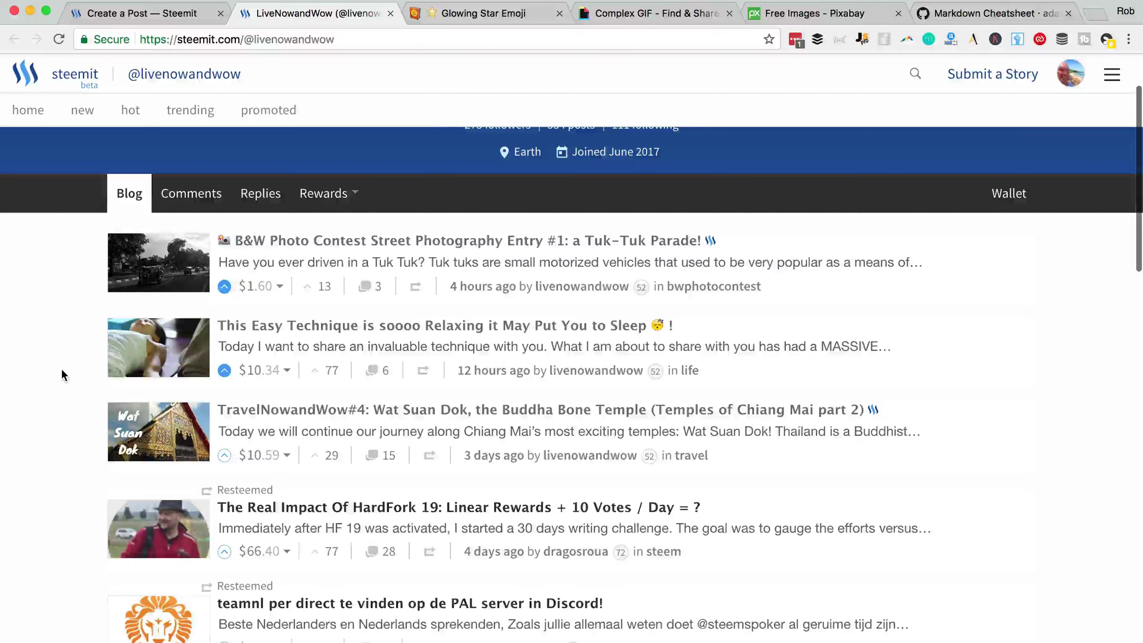
pyautogui.scroll(1, 61, 368)
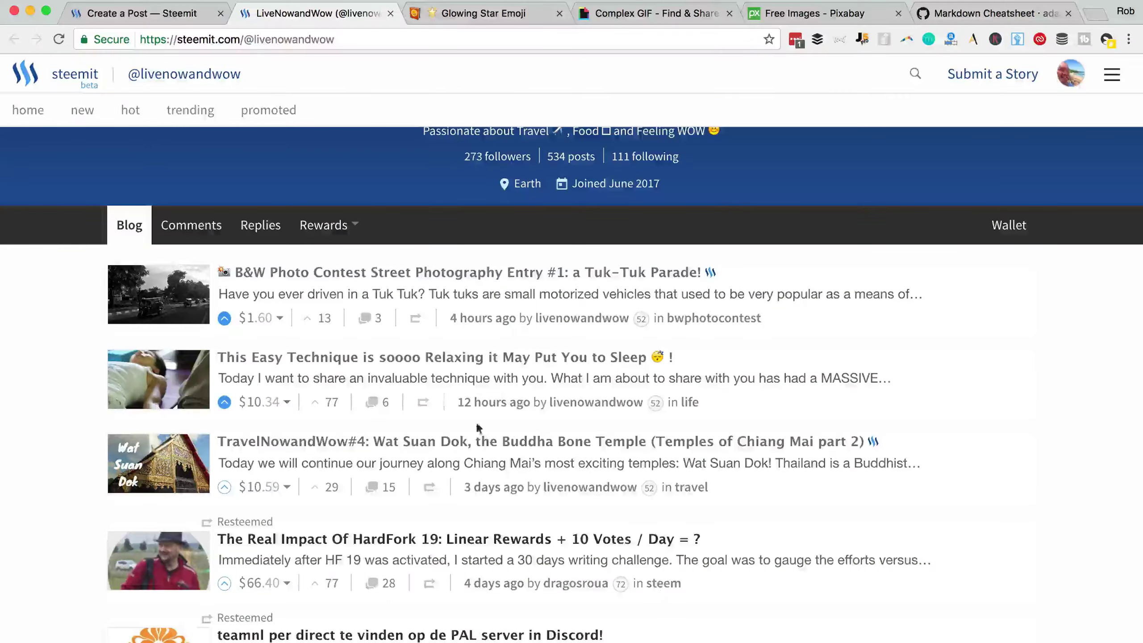
pyautogui.scroll(2, 518, 379)
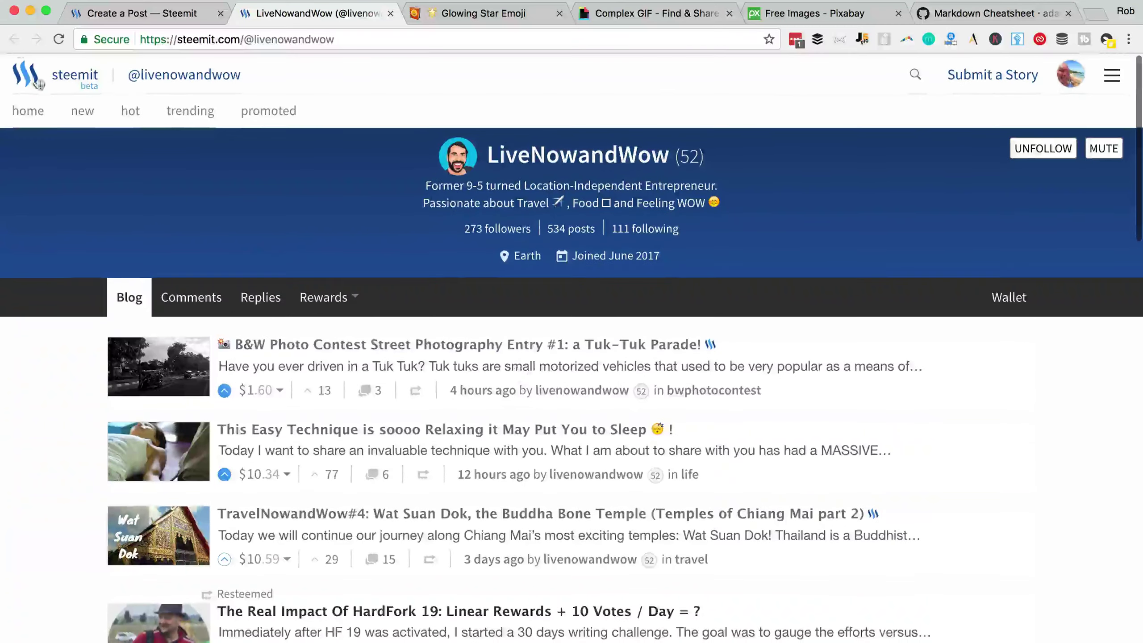
pyautogui.click(17, 108)
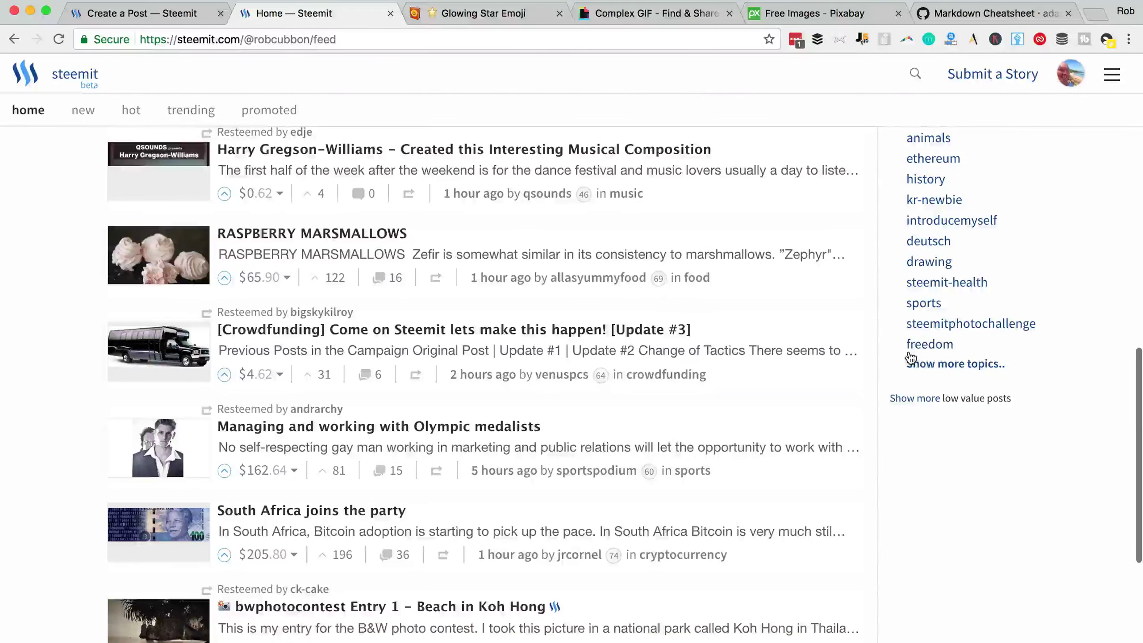
# Expand the full Trending Topics table, scroll its post counts and payouts, then return to the draft
pyautogui.click(923, 398)
pyautogui.click(961, 370)
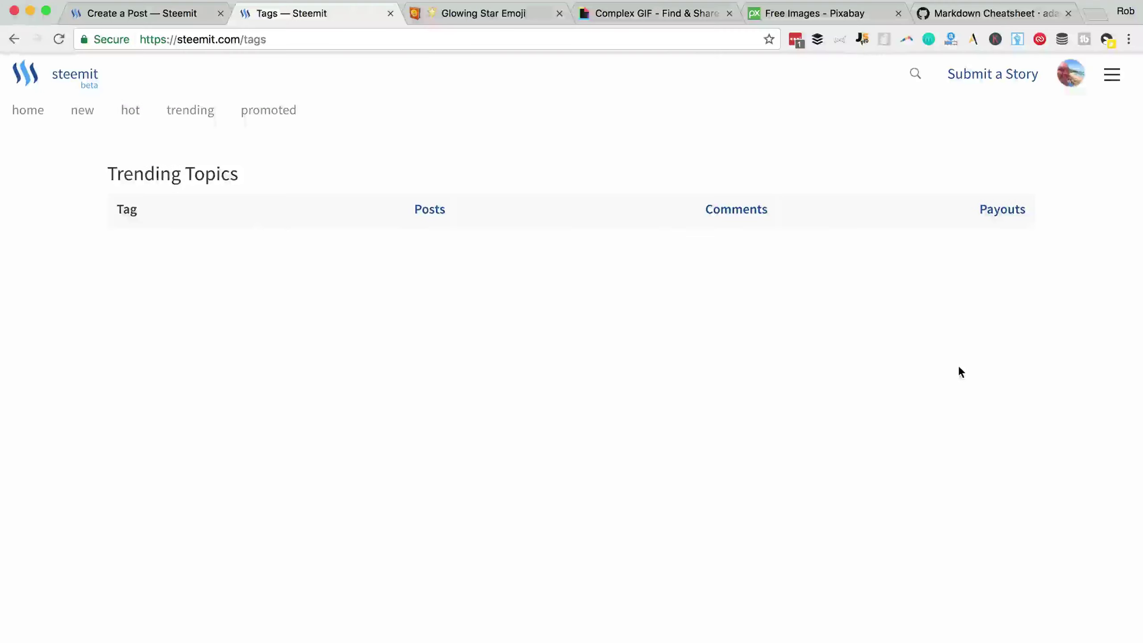
pyautogui.scroll(-5, 689, 389)
pyautogui.scroll(-15, 689, 391)
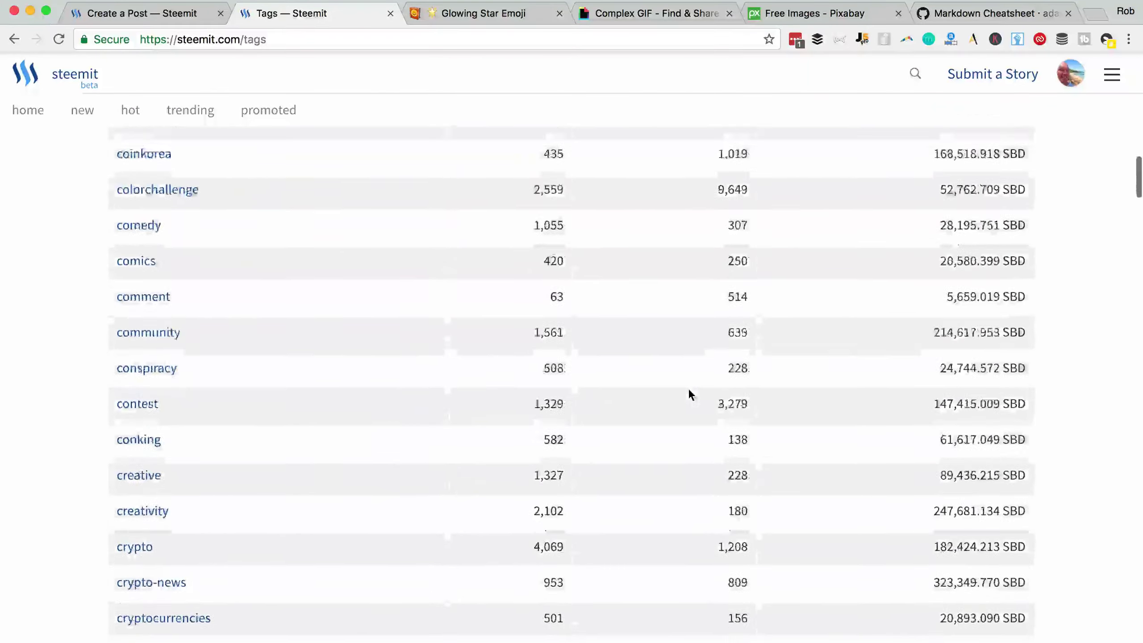
pyautogui.scroll(-1, 689, 389)
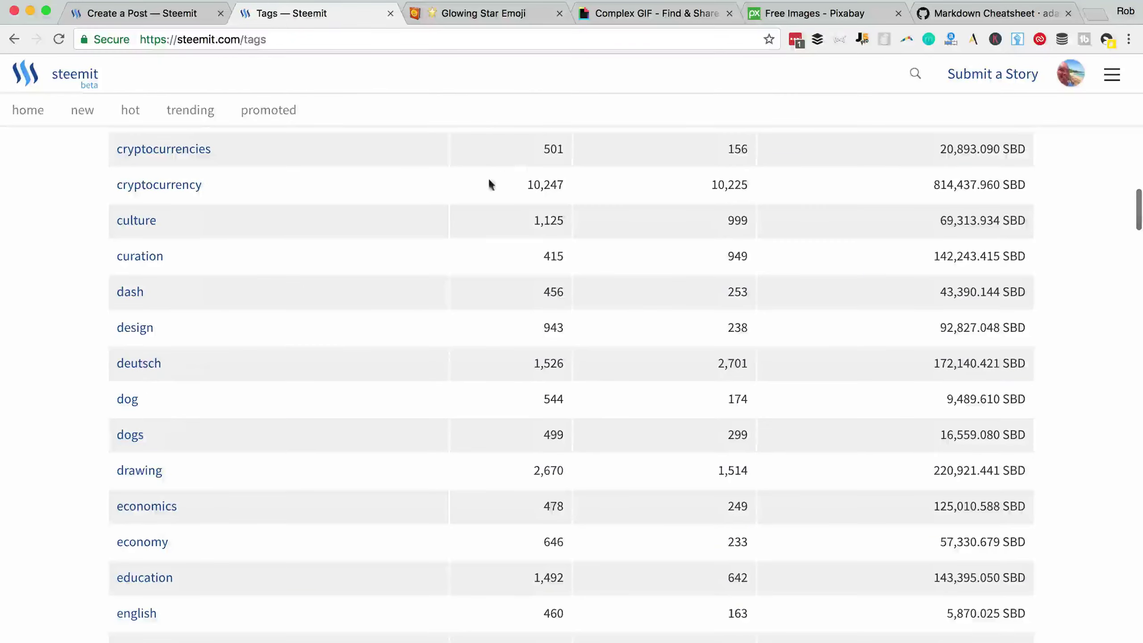
pyautogui.scroll(20, 534, 187)
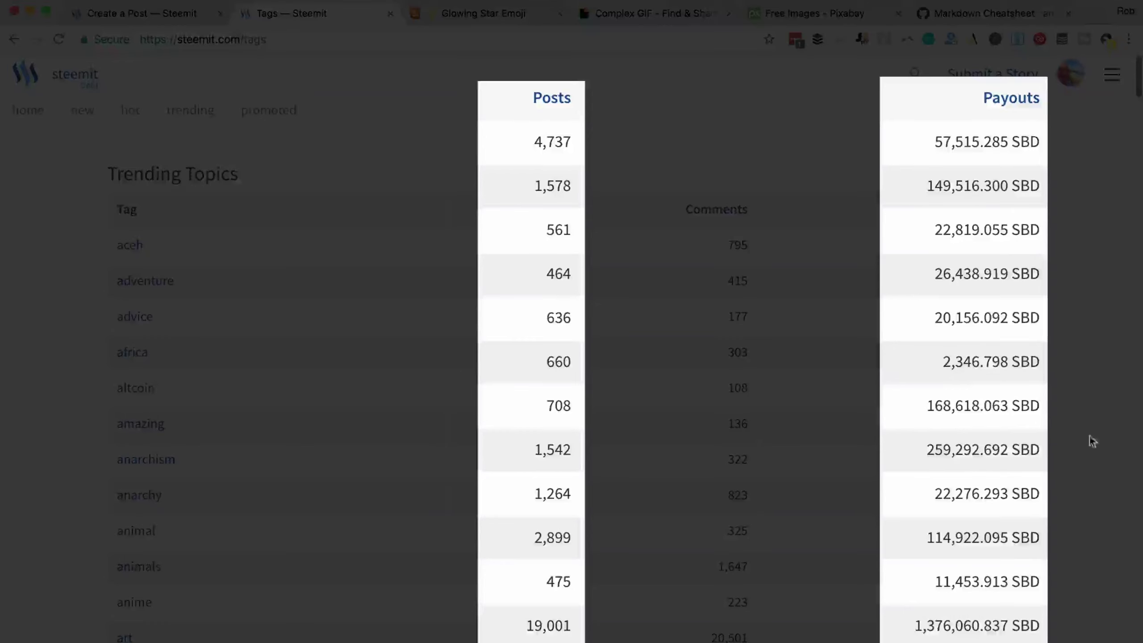
pyautogui.scroll(-6, 931, 493)
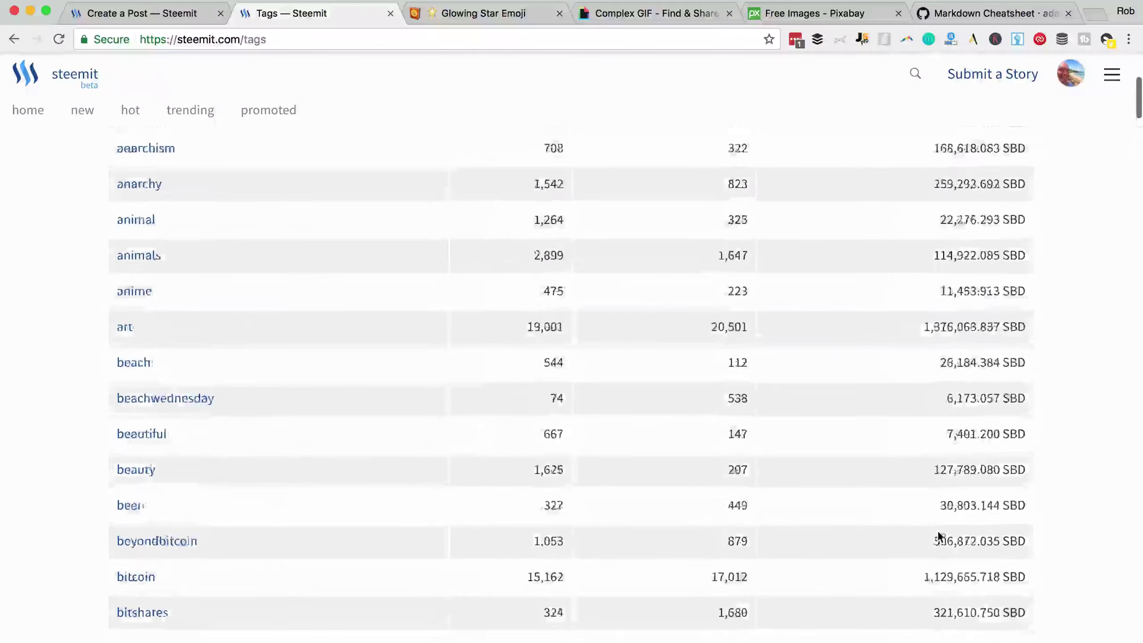
pyautogui.hotkey('ctrl', 'shift', 'Tab')
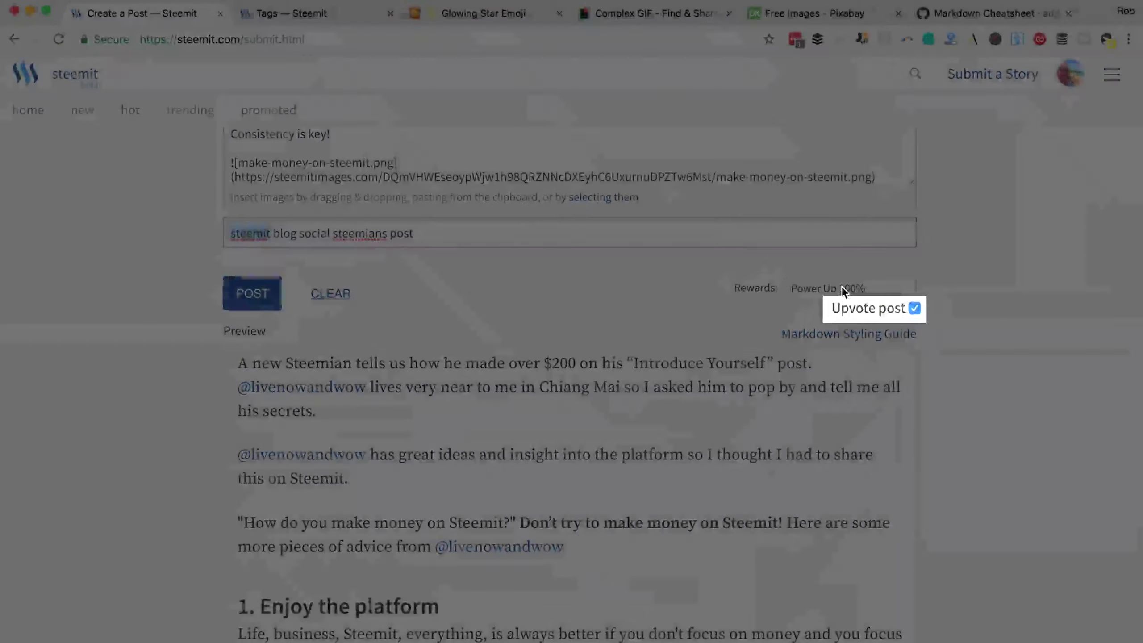
pyautogui.click(842, 287)
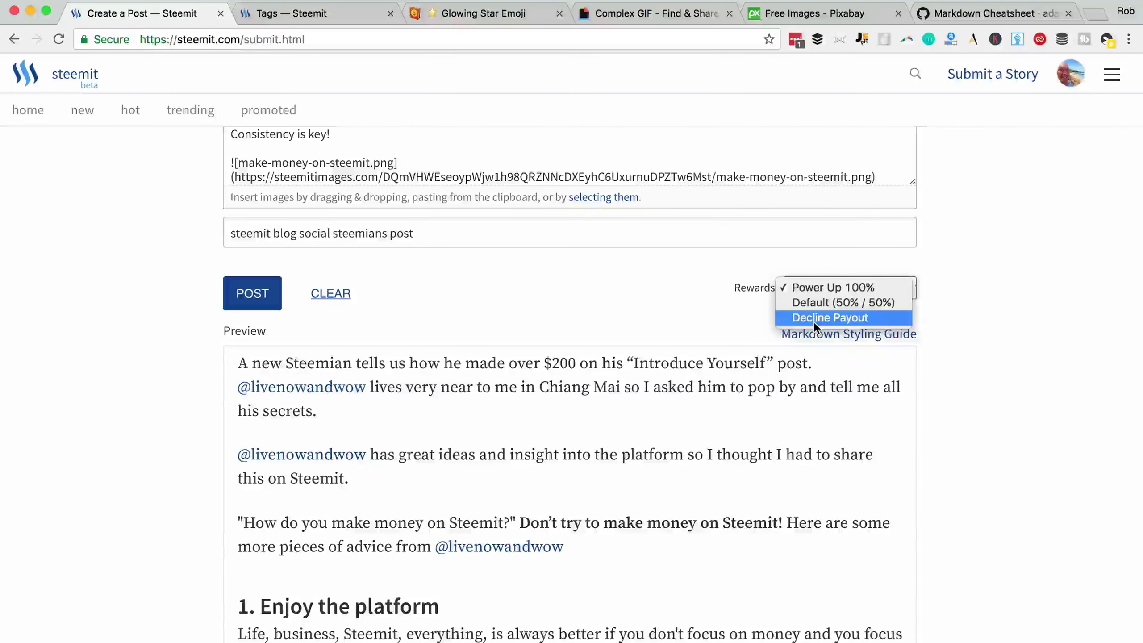
pyautogui.click(817, 293)
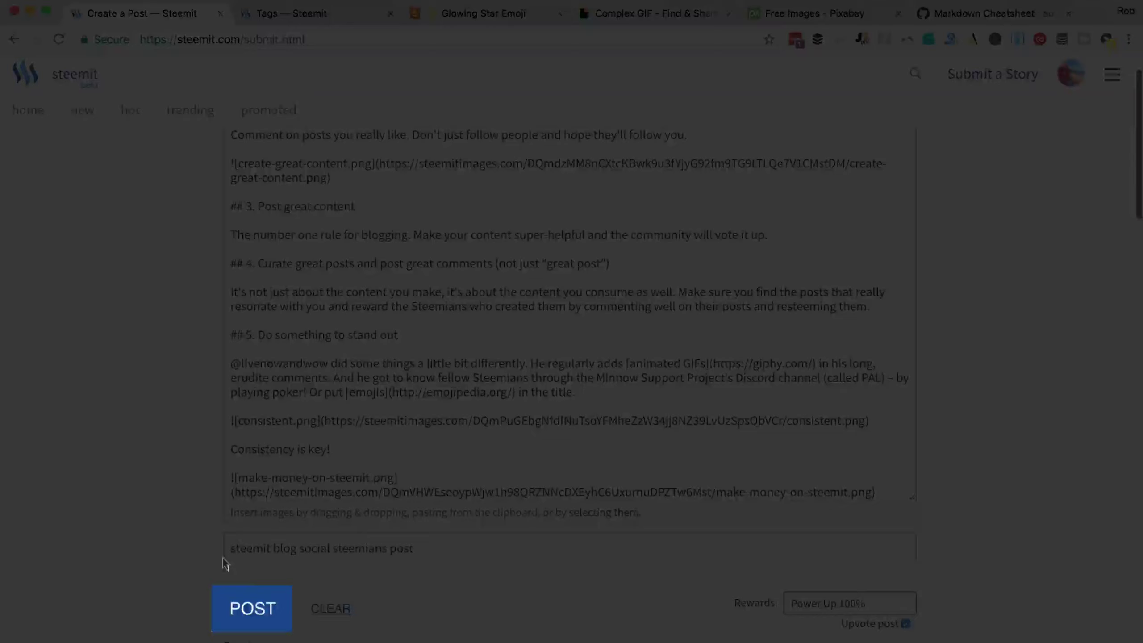
# Publish the finished post 'How Minnows Can Get Noticed On Steemit'
pyautogui.click(250, 583)
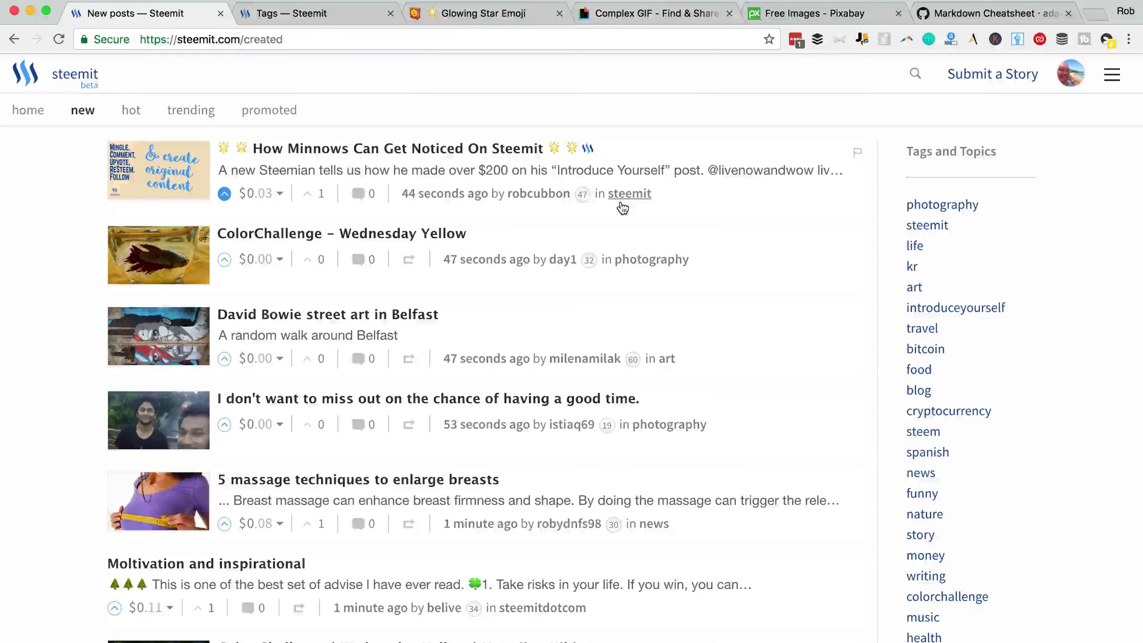
# Open the published post, edit and save it with UPDATE POST, then close it
pyautogui.click(434, 149)
pyautogui.scroll(-20, 391, 255)
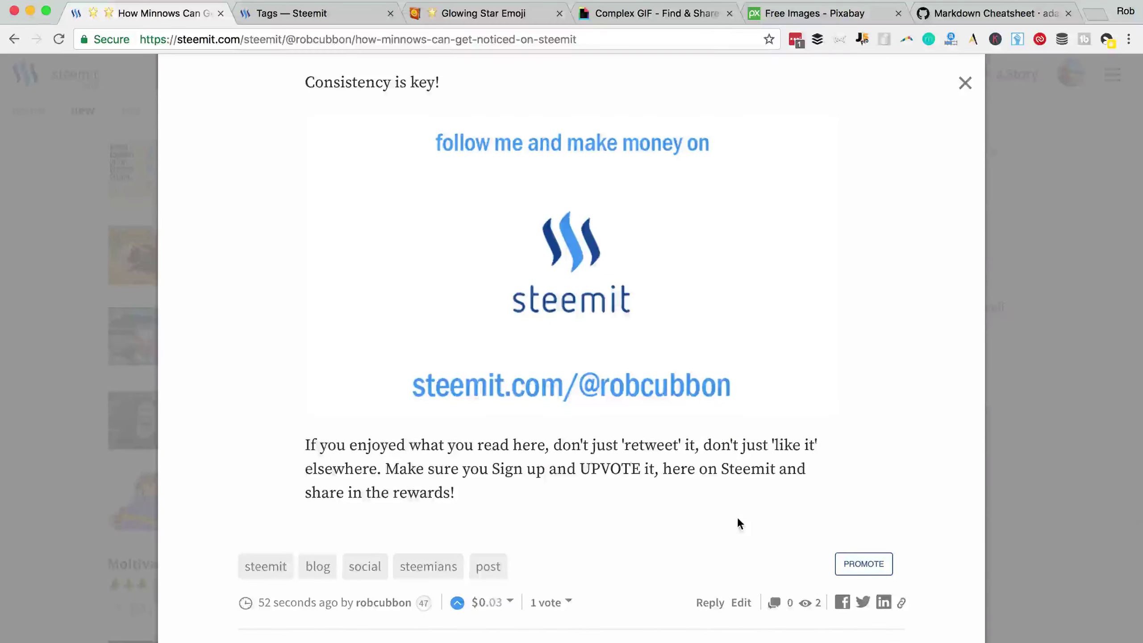
pyautogui.click(739, 603)
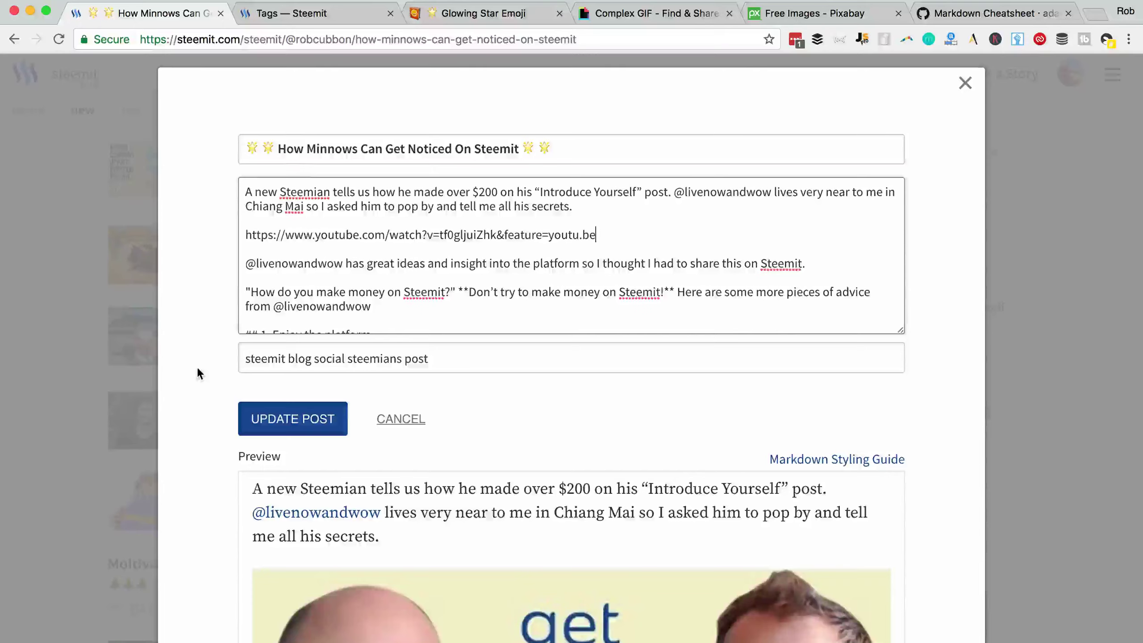
pyautogui.scroll(-7, 197, 367)
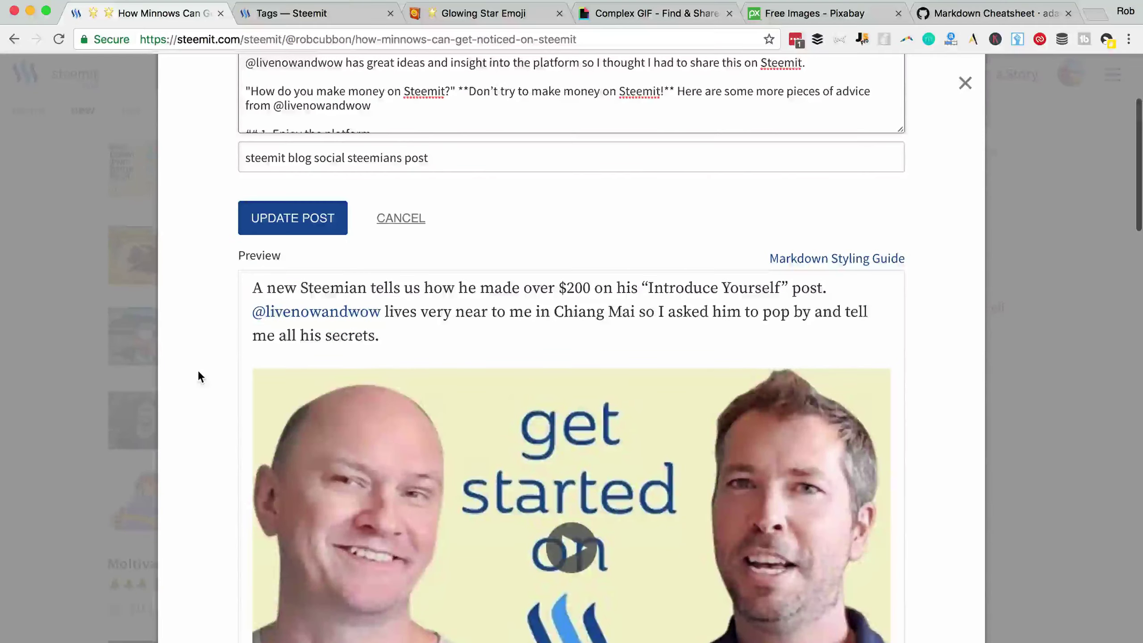
pyautogui.scroll(7, 199, 370)
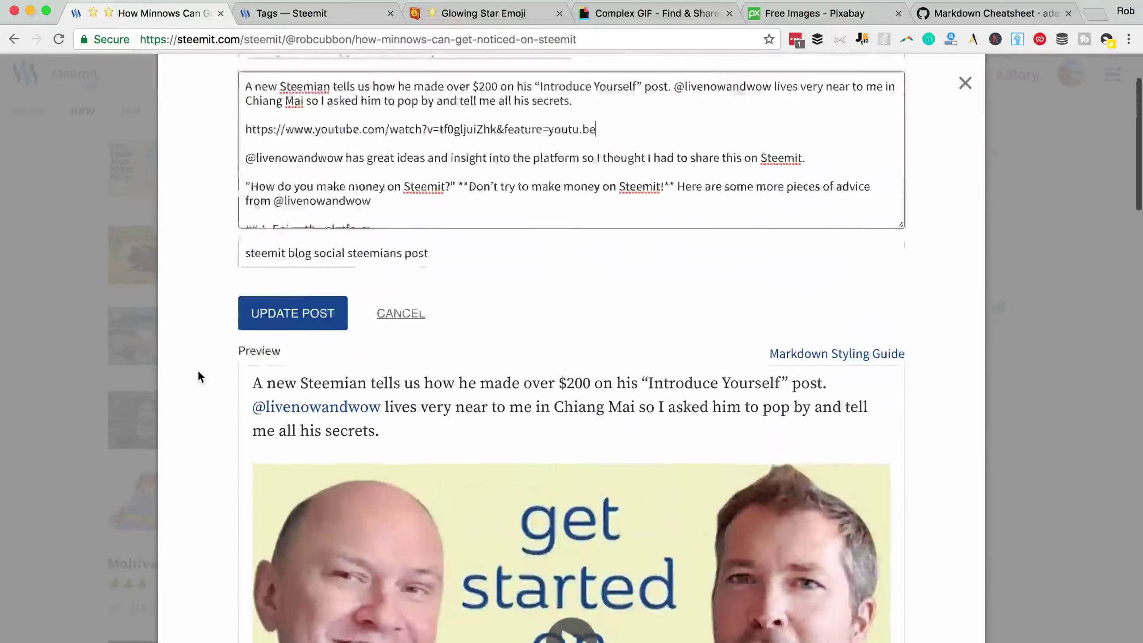
pyautogui.click(274, 416)
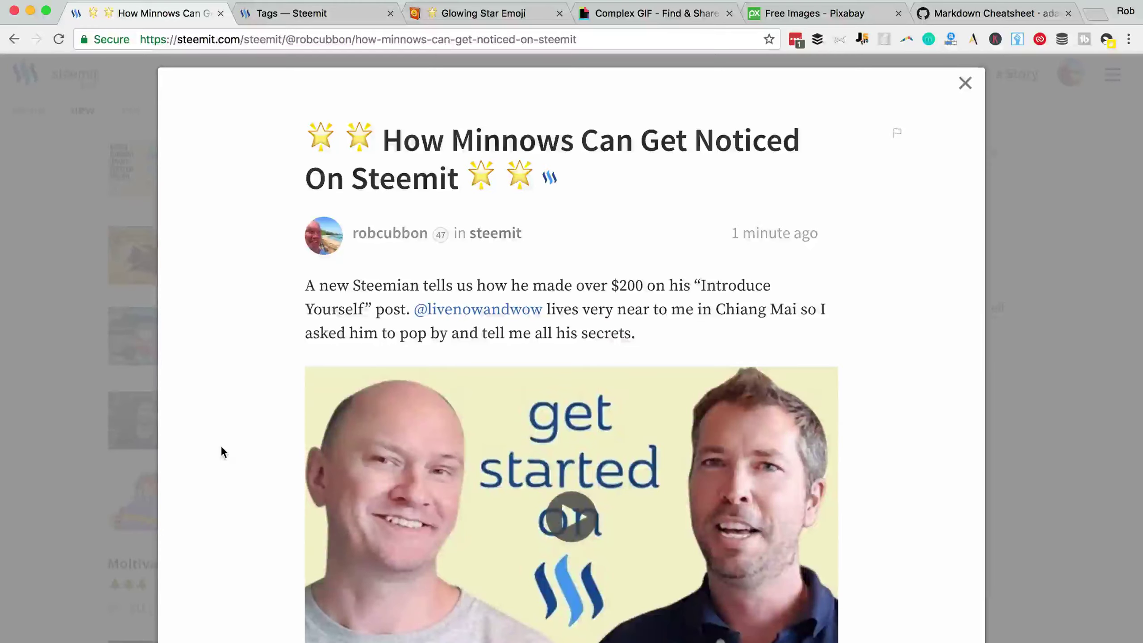
pyautogui.scroll(-15, 221, 445)
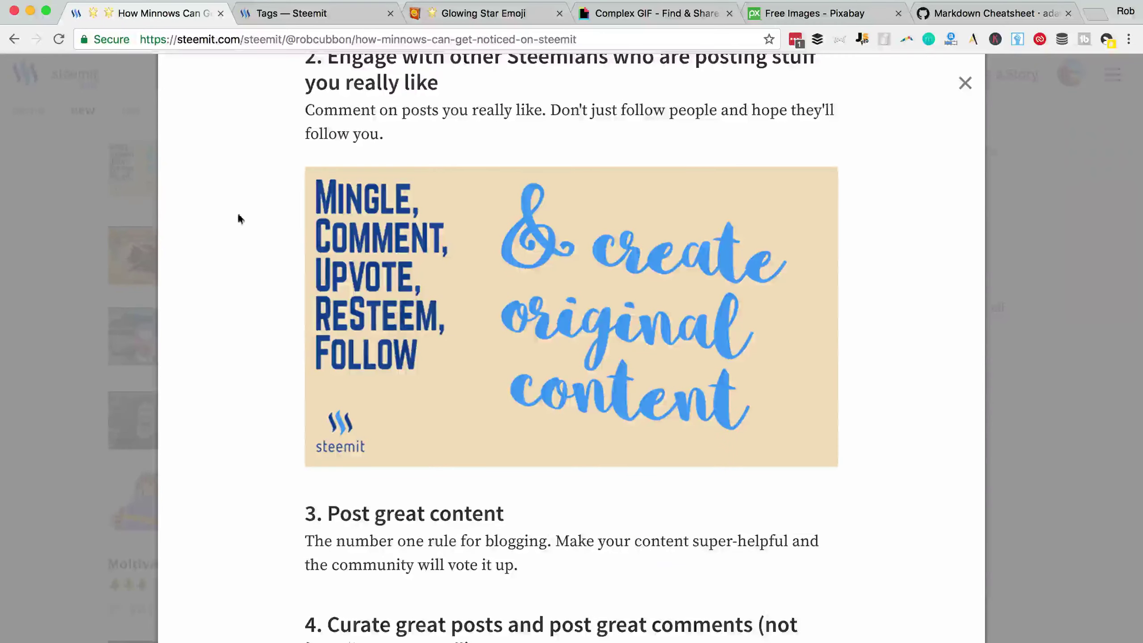
pyautogui.click(33, 213)
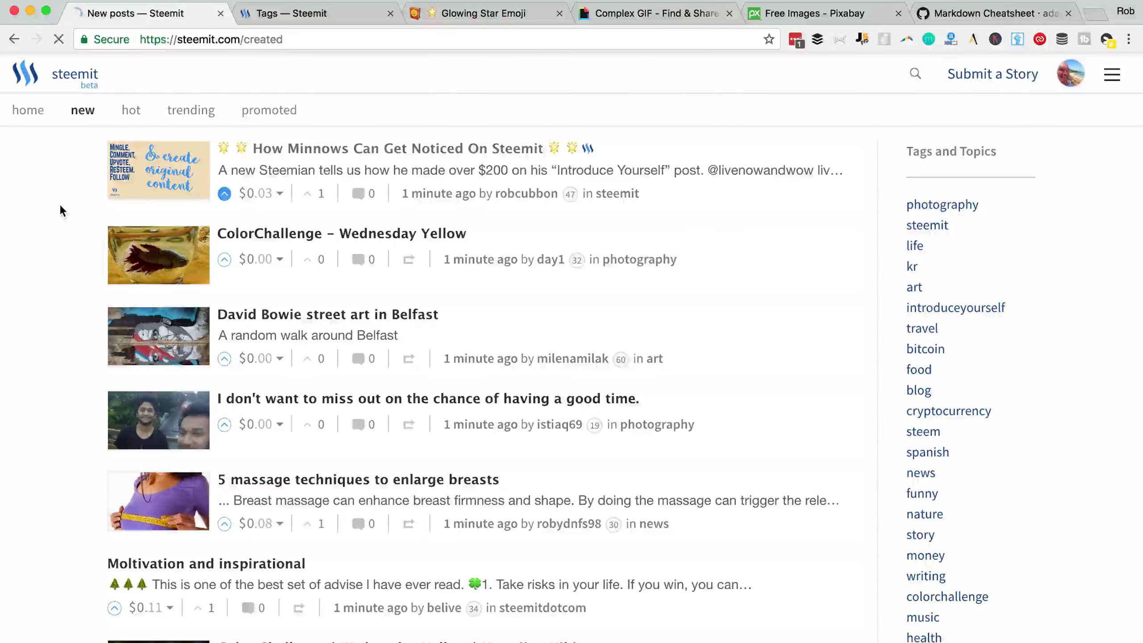
# Reload the new posts feed and scroll to the post showing its video thumbnail
pyautogui.press('super+r')
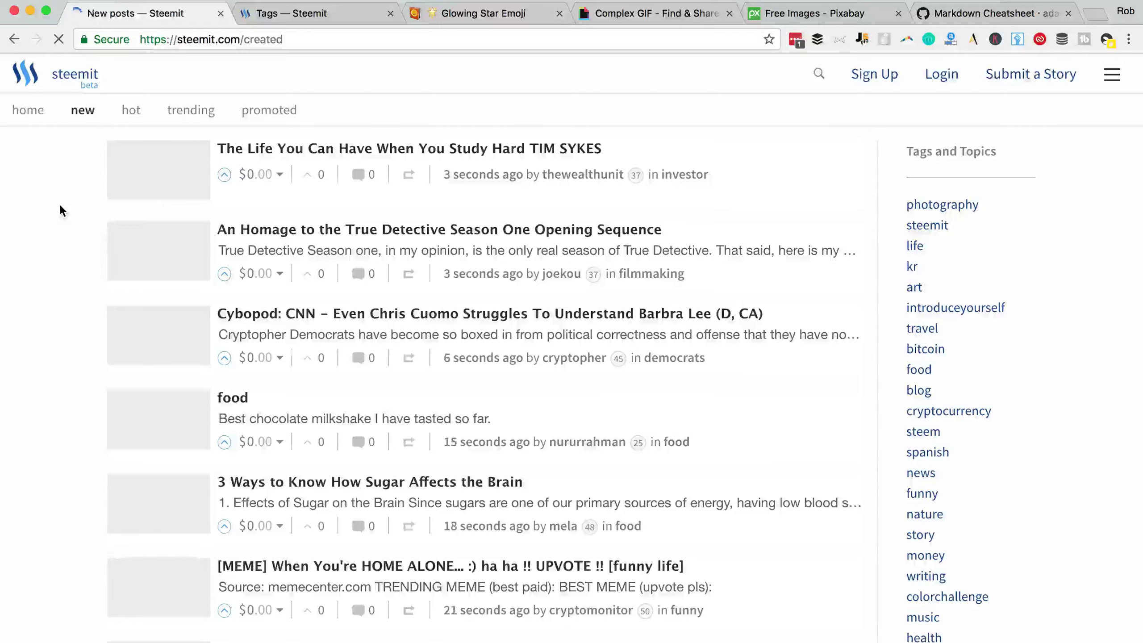
pyautogui.scroll(-20, 292, 613)
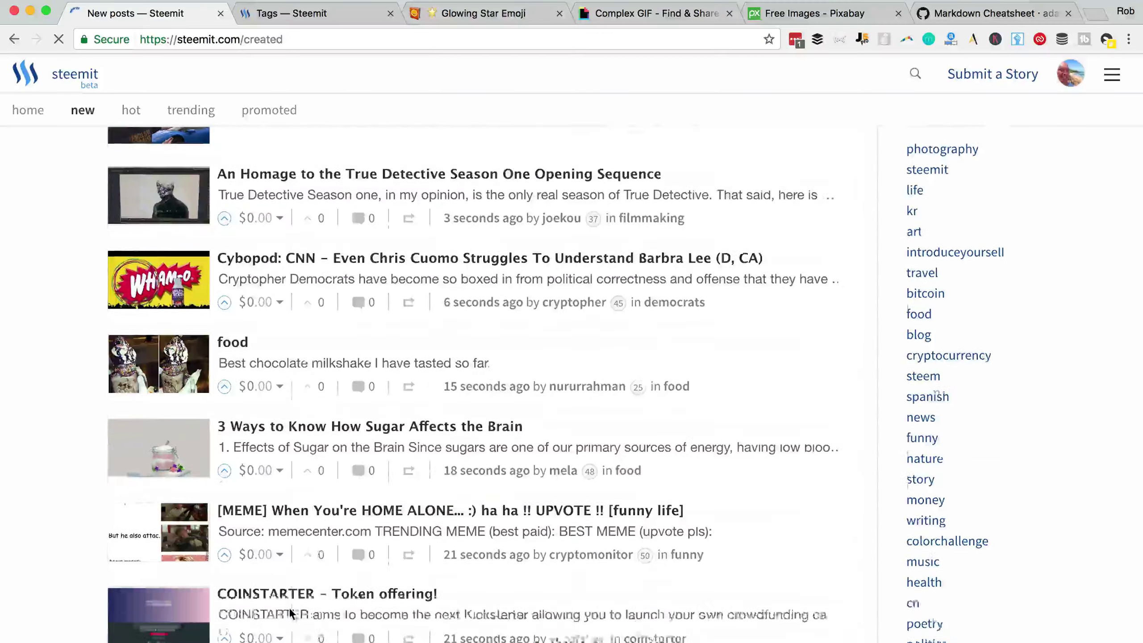
pyautogui.scroll(-3, 292, 613)
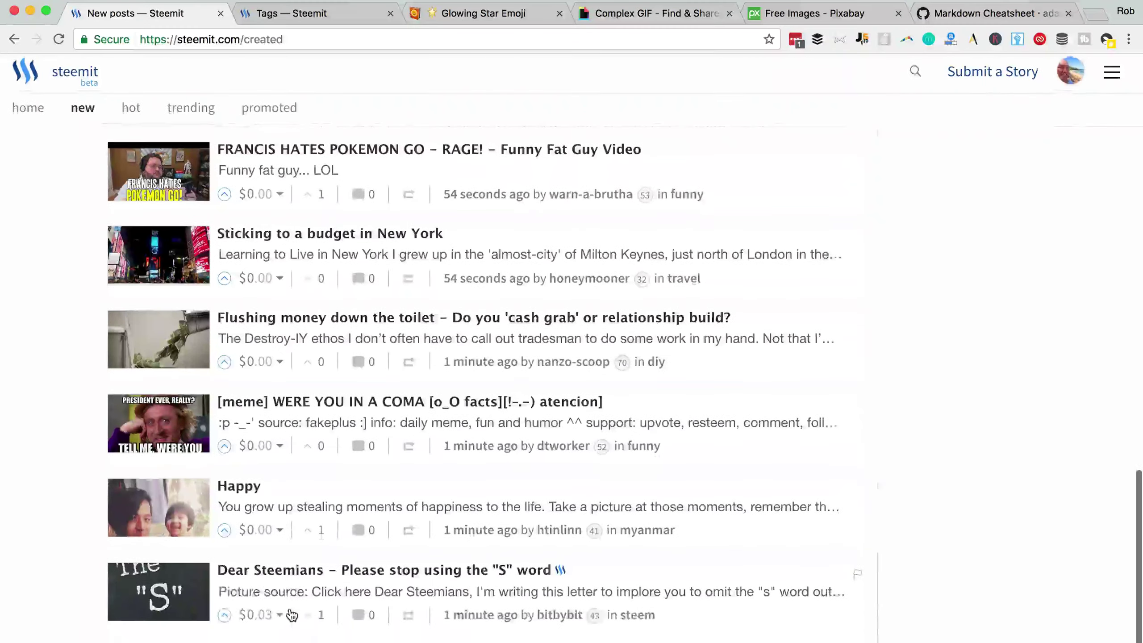
pyautogui.scroll(-10, 292, 614)
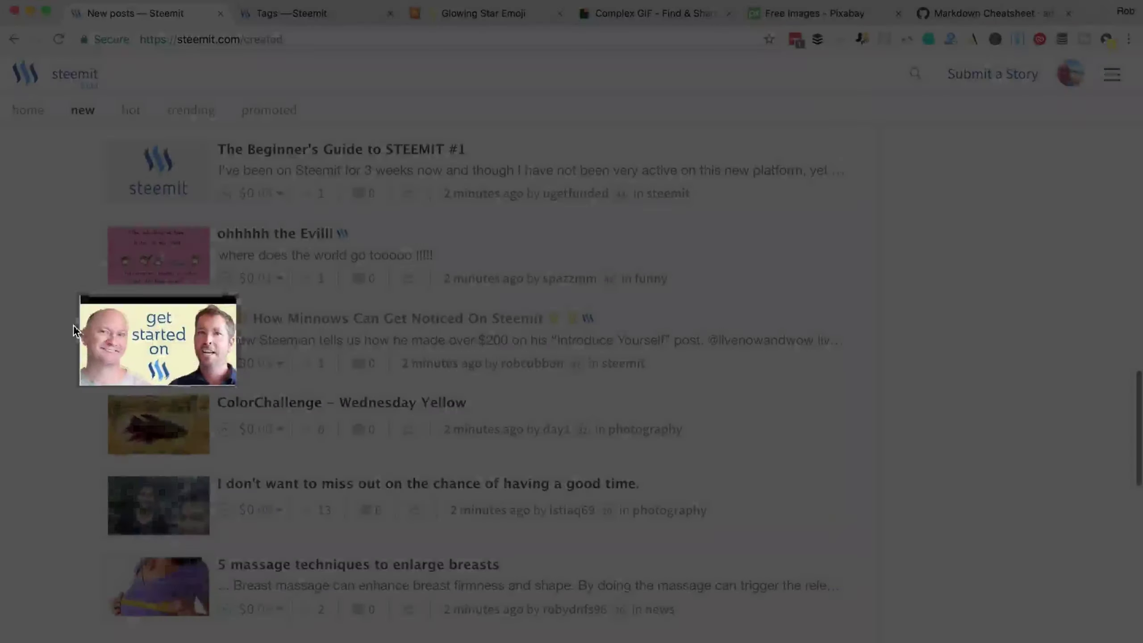
pyautogui.scroll(-1, 73, 325)
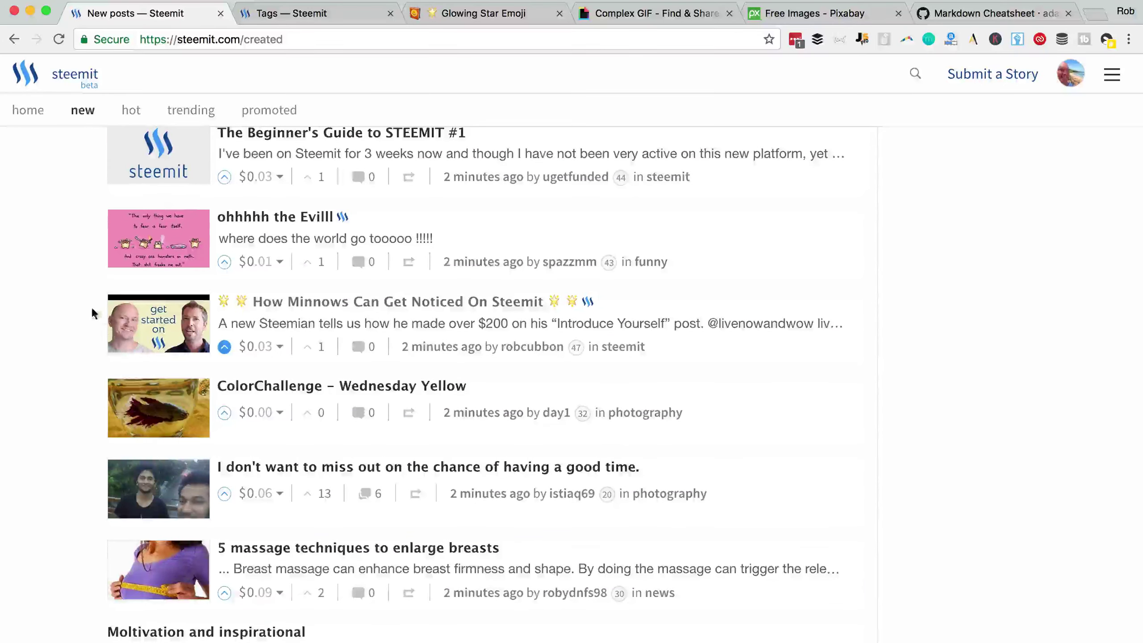